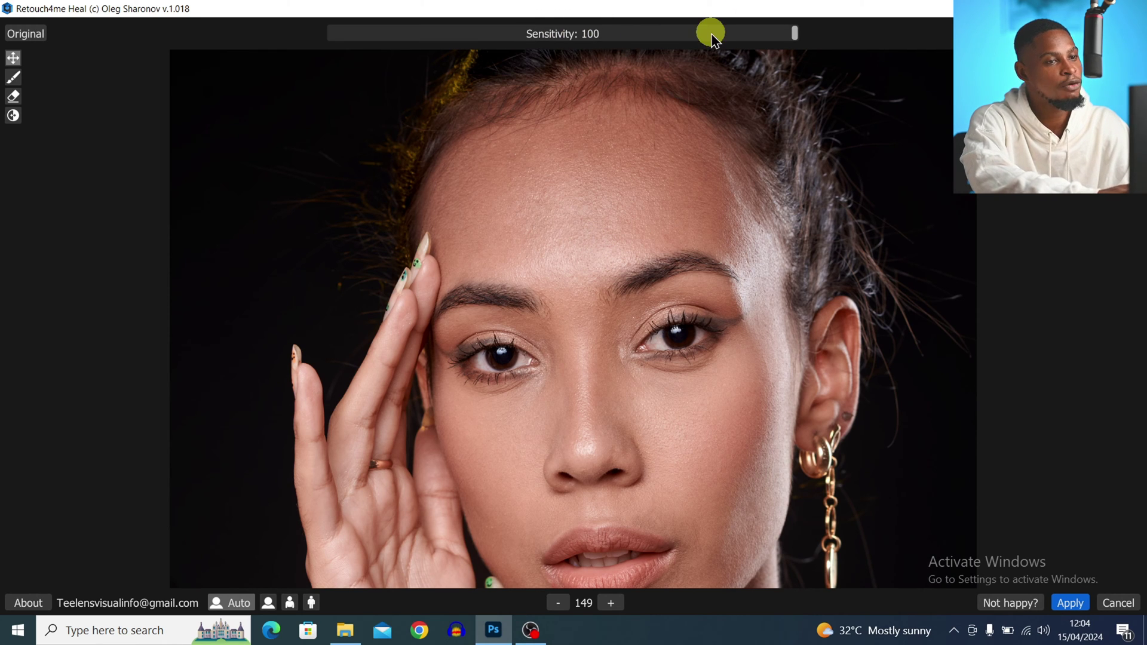
Set the Heal sensitivity to 80 and apply the blemish retouch with Make Mask enabled.
drag(794, 36, 622, 36)
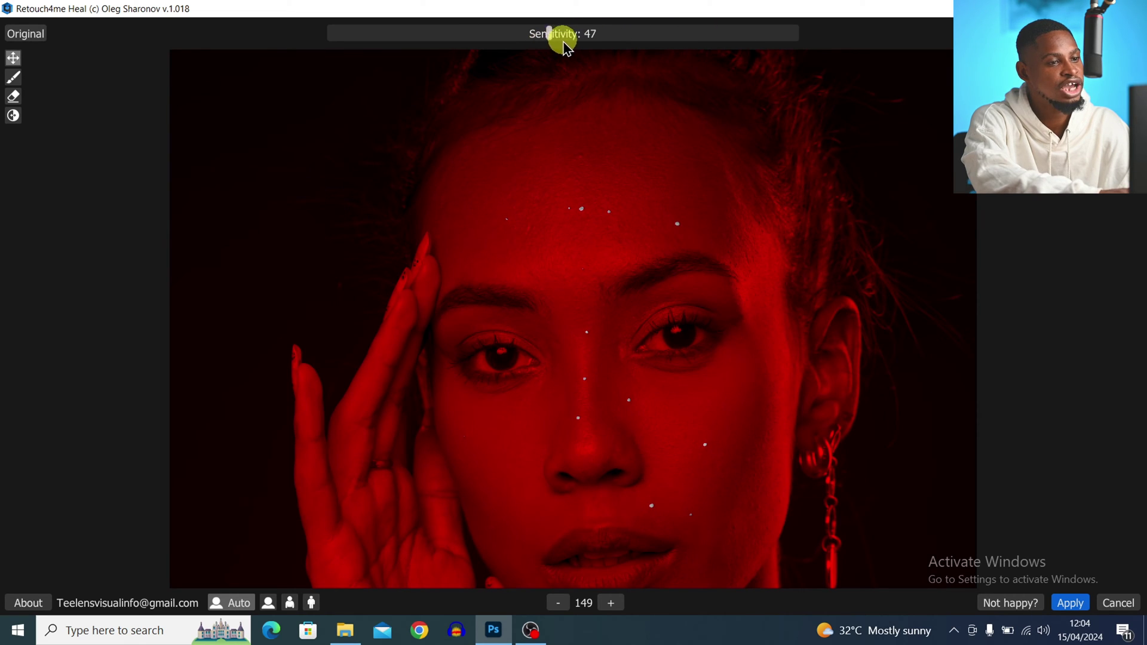
drag(565, 43, 601, 42)
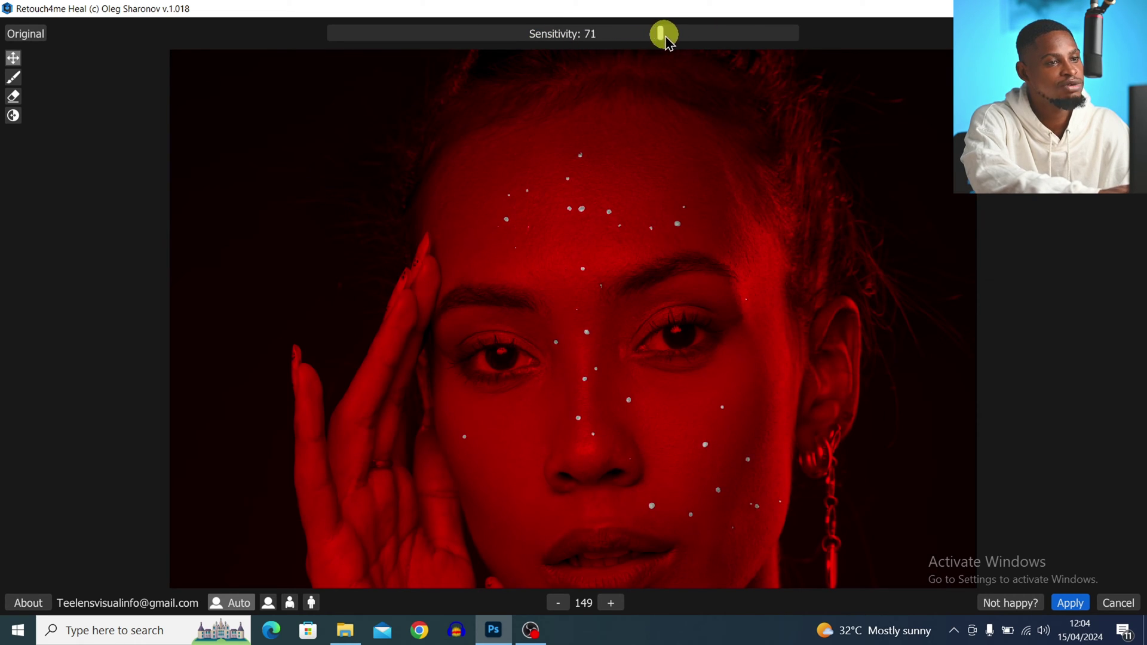
mouse_move(697, 43)
mouse_down()
mouse_move(819, 39)
mouse_move(718, 48)
mouse_up()
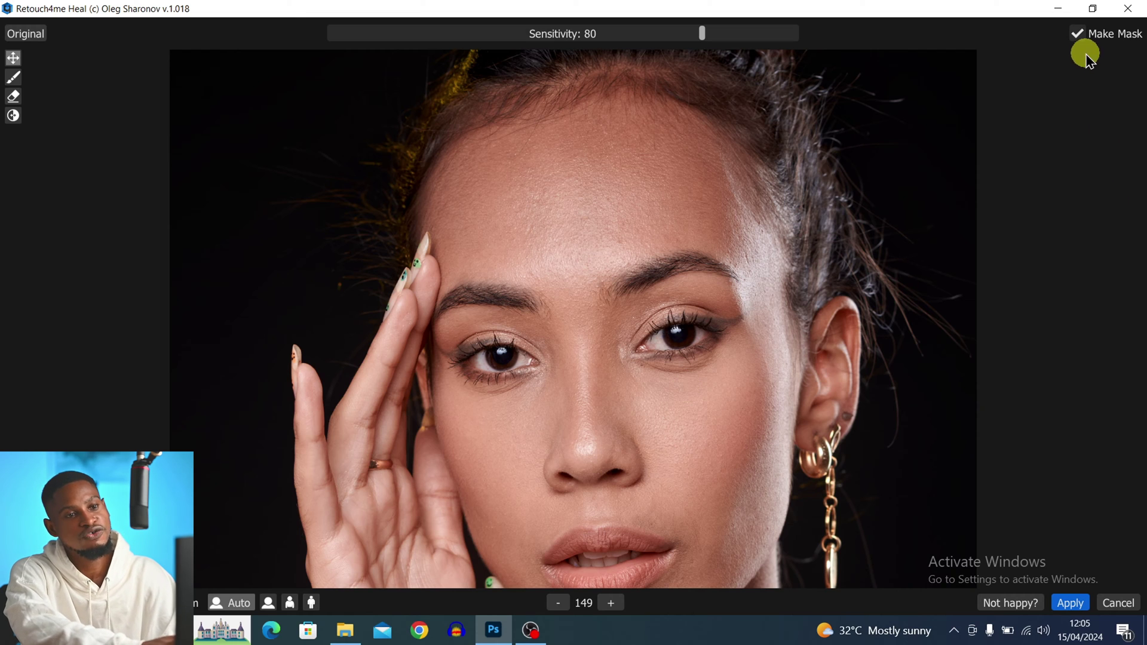
click(1070, 604)
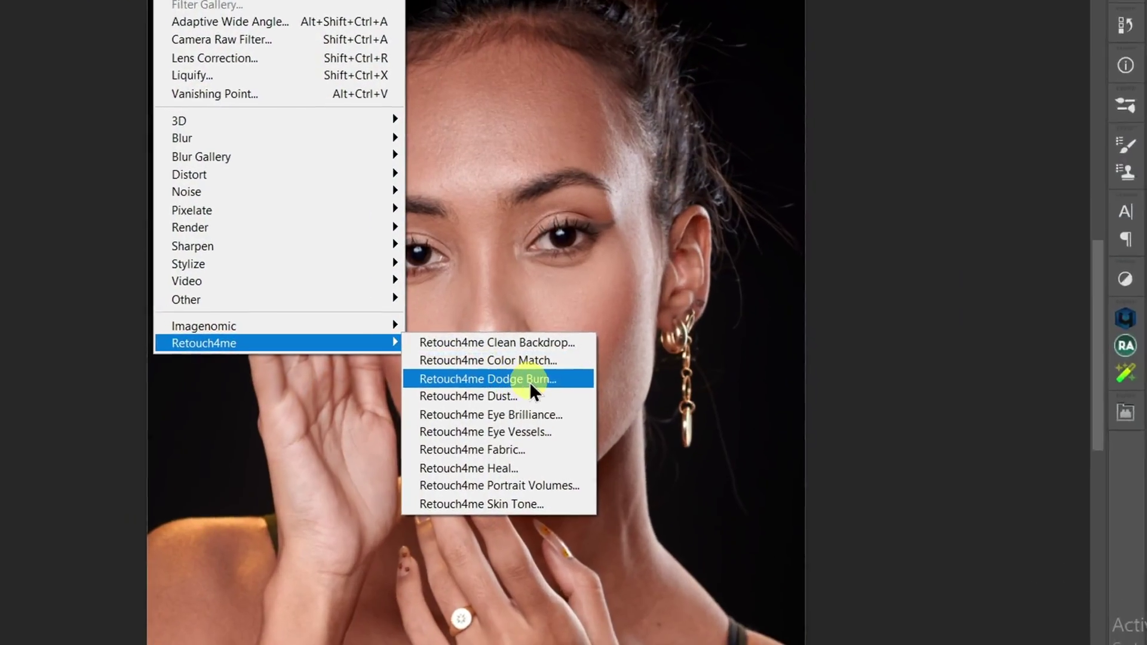
Stamp all visible layers into a new layer above Layer 1 and open the Retouch4me Dodge Burn filter on it.
click(542, 382)
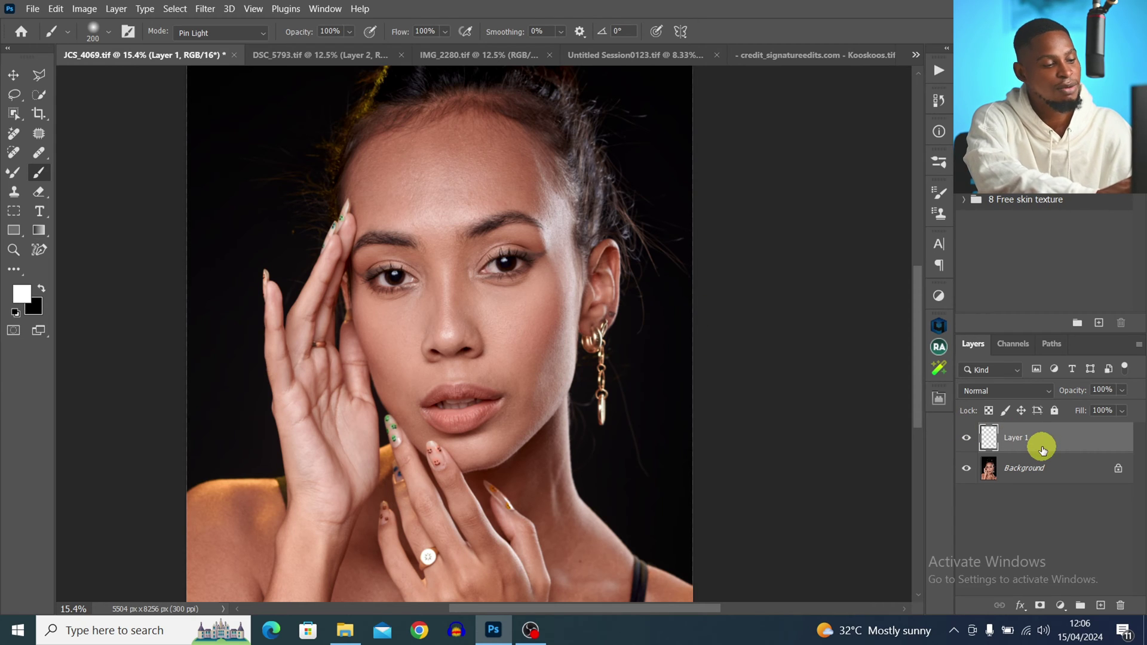
key(ctrl+shift+alt+e)
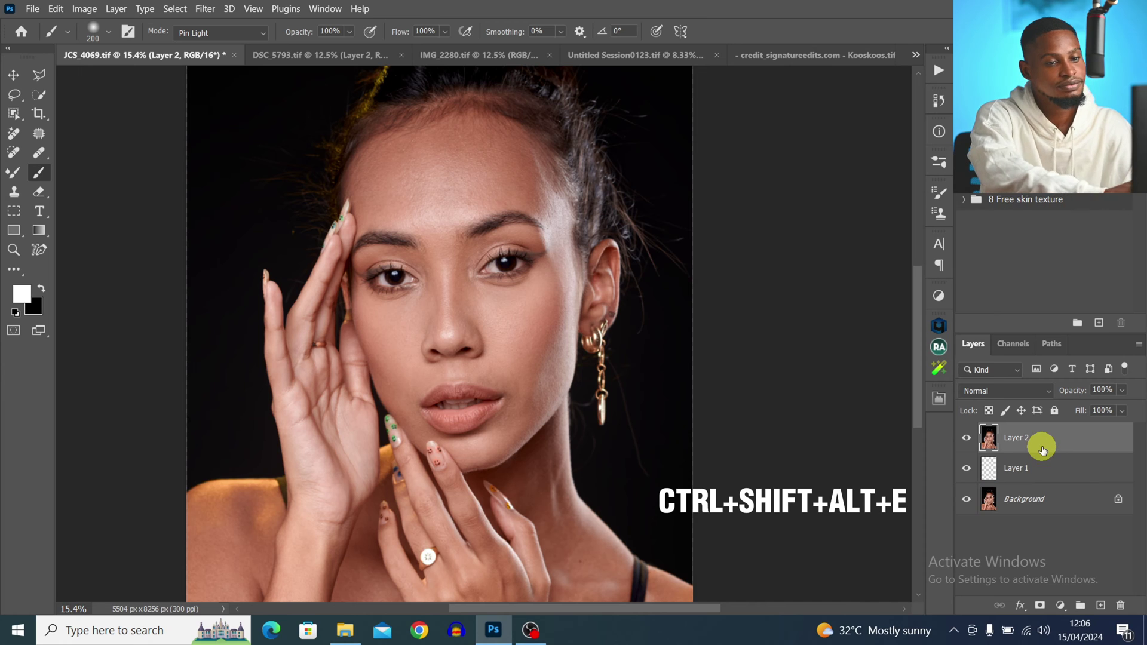
click(206, 10)
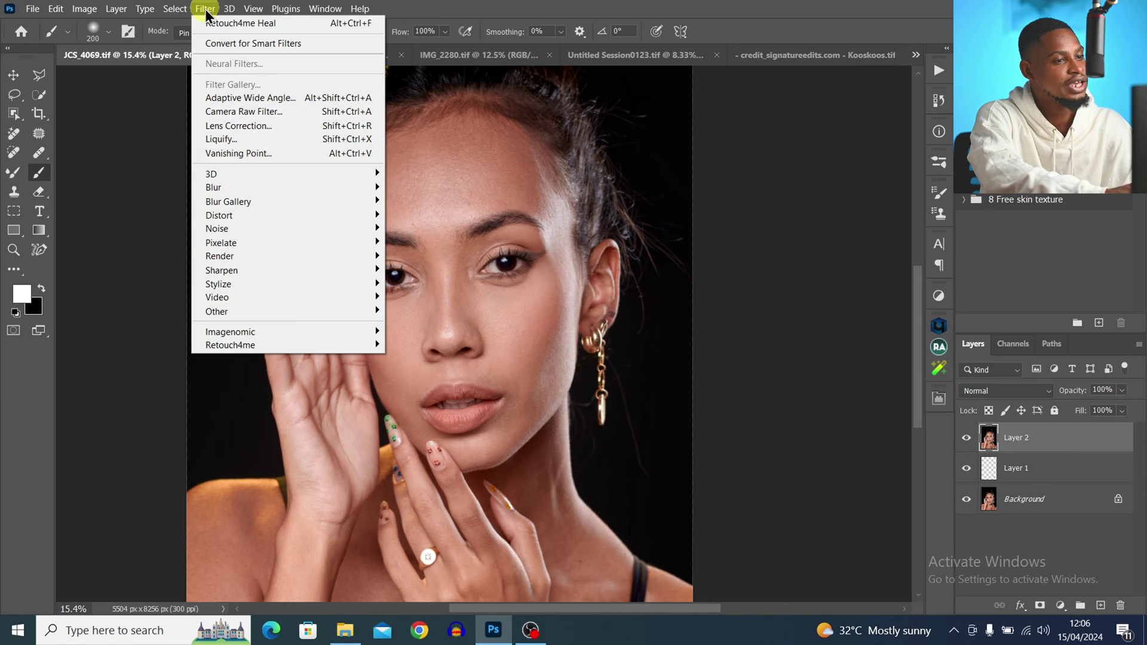
mouse_move(289, 345)
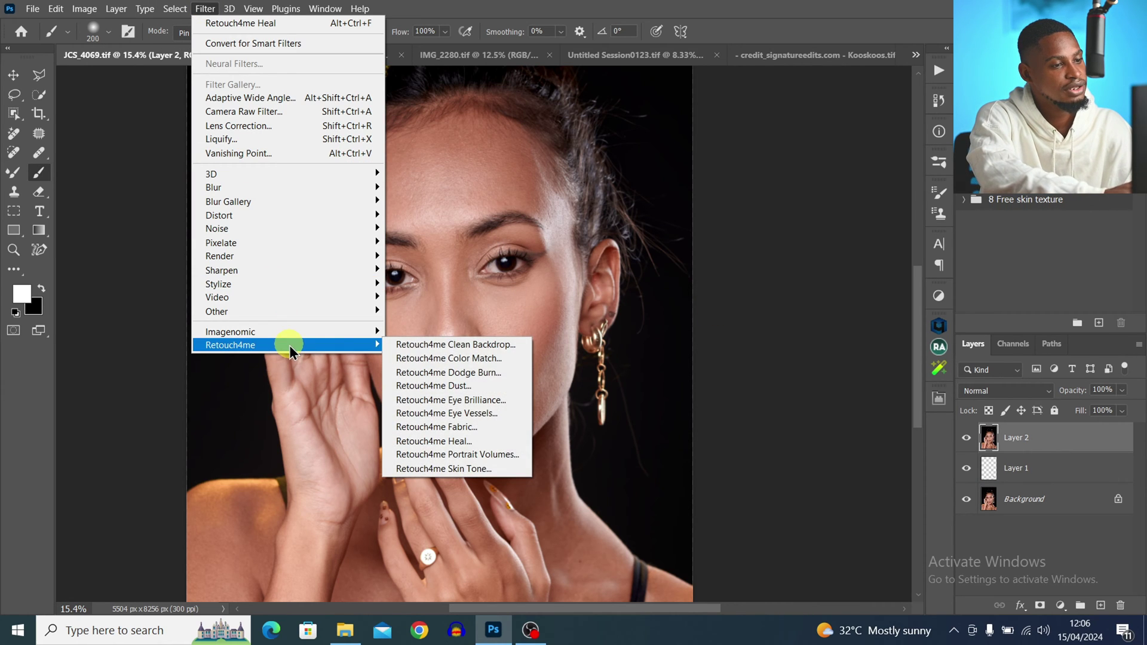
click(480, 374)
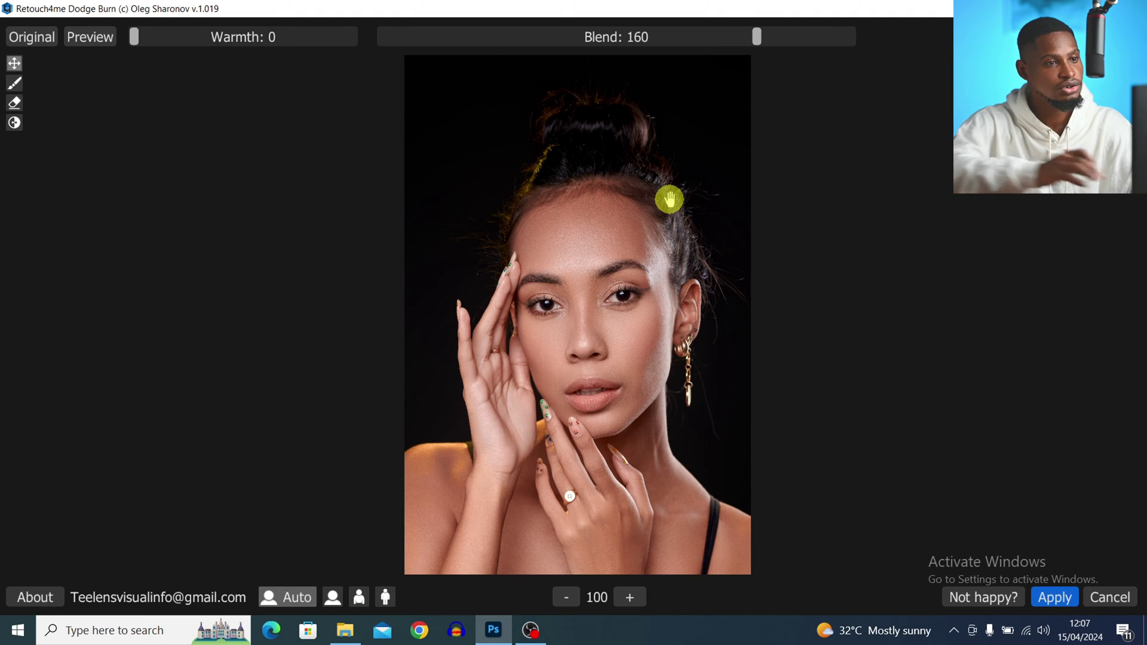
Raise the Dodge Burn blend to 200 and check the effect on the portrait.
scroll(640, 278, up, 4)
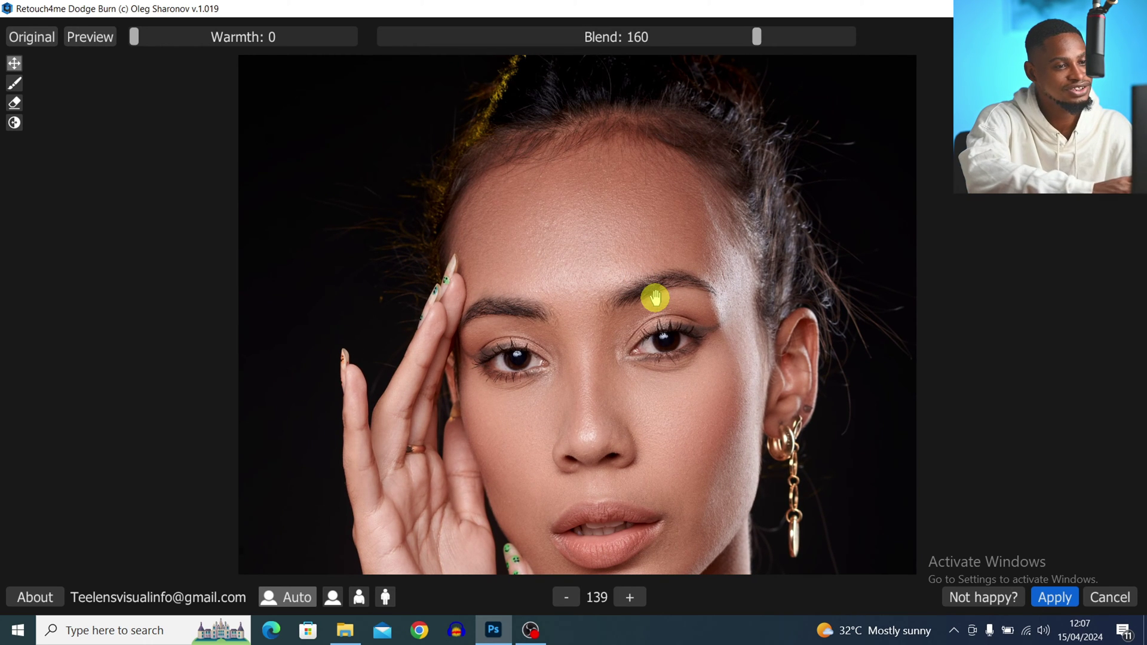
scroll(656, 297, down, 2)
drag(687, 382, 695, 147)
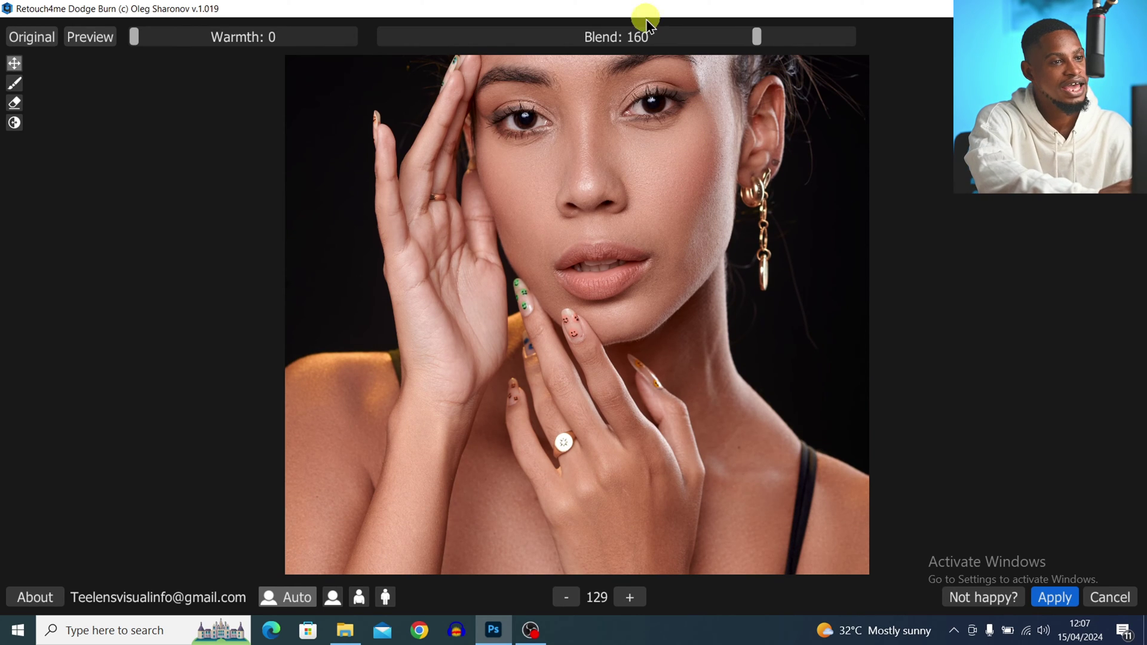
drag(590, 31, 860, 44)
scroll(682, 210, down, 1)
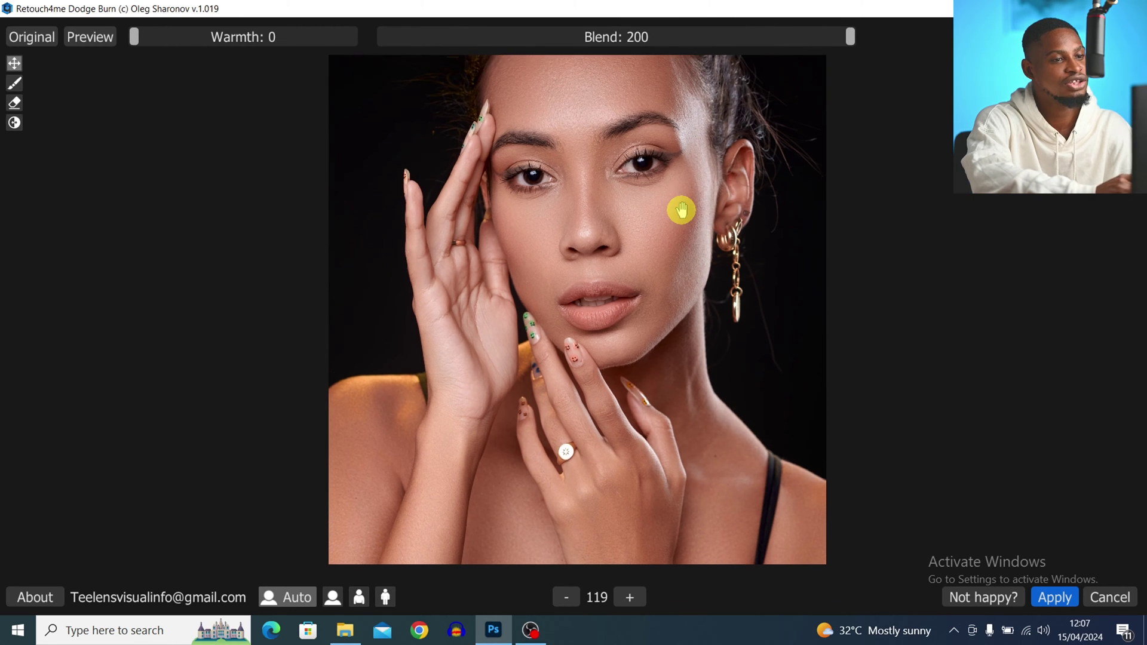
scroll(656, 287, down, 2)
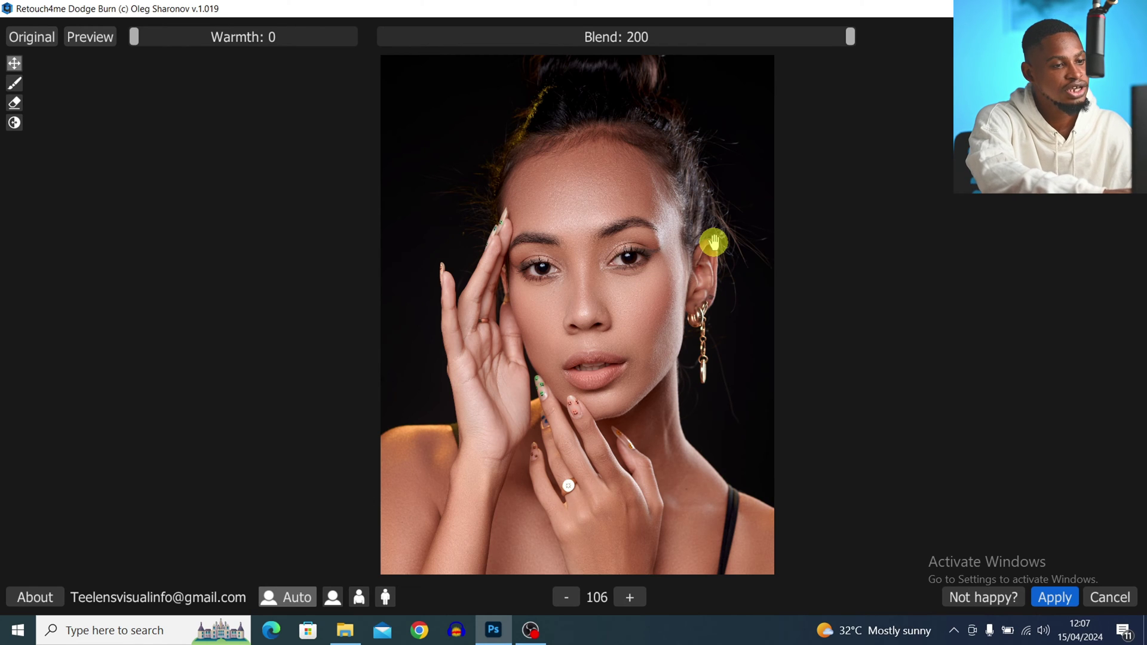
Set the Dodge Burn warmth to 24 and blend to 177, and apply it with Soft Light Layer enabled.
drag(134, 36, 192, 42)
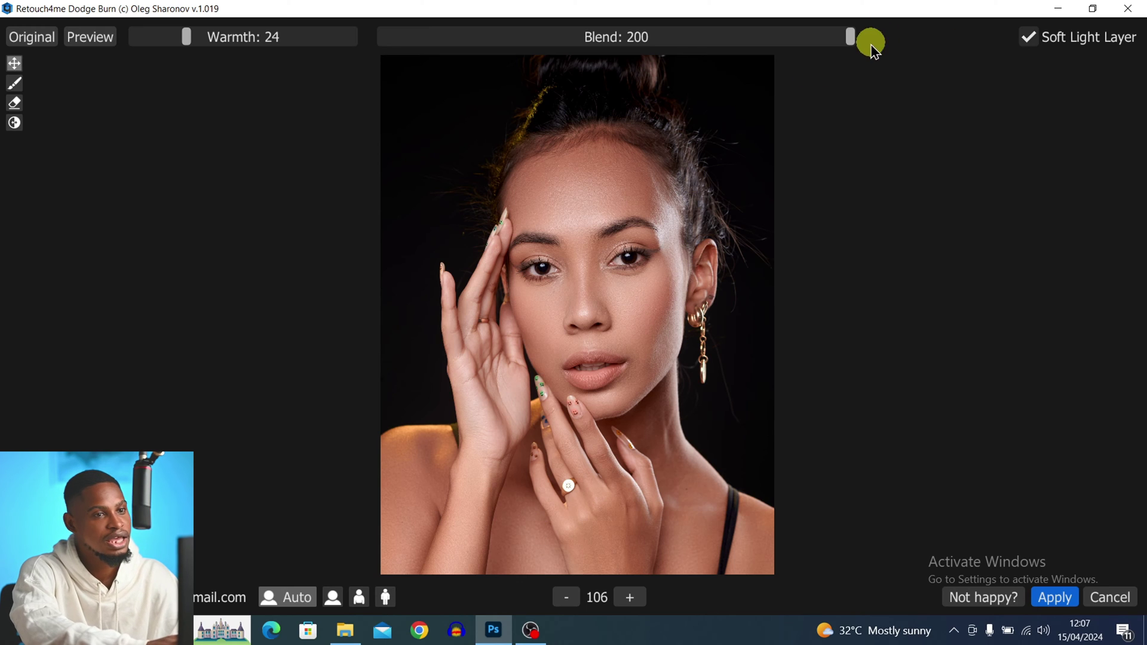
click(833, 40)
drag(834, 43, 801, 43)
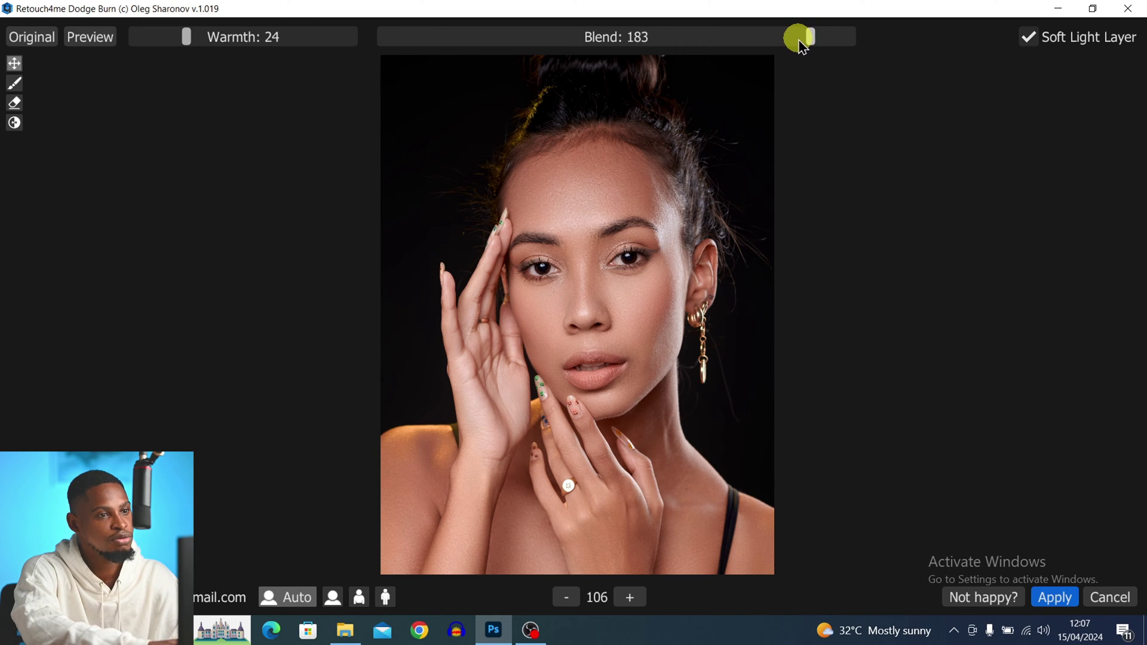
click(1029, 38)
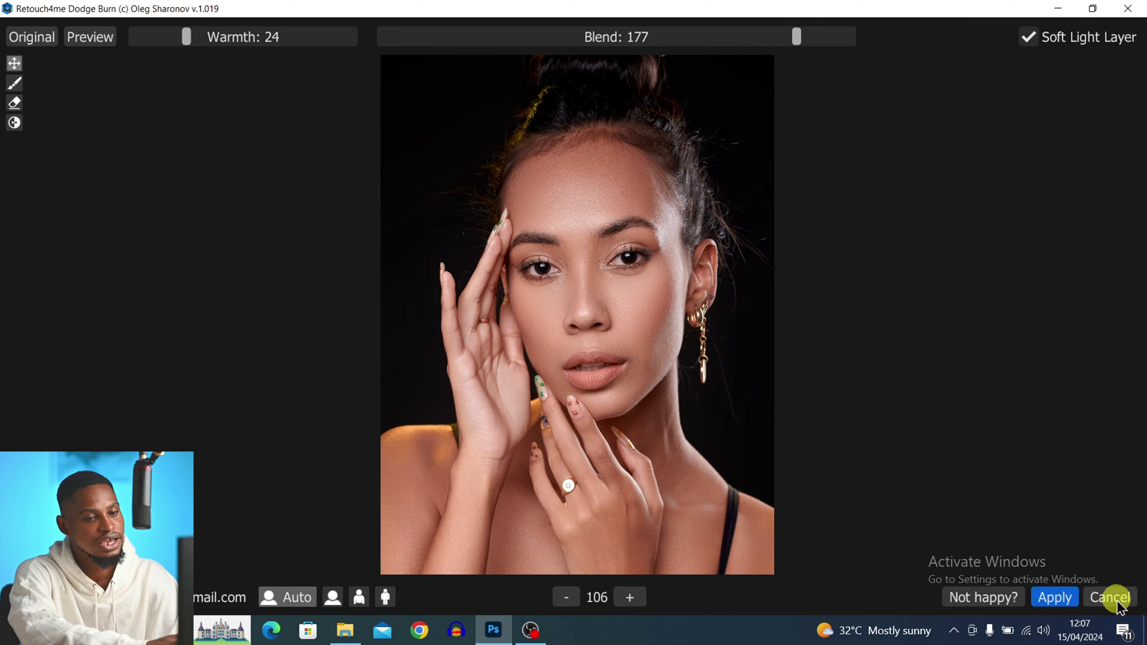
click(1057, 598)
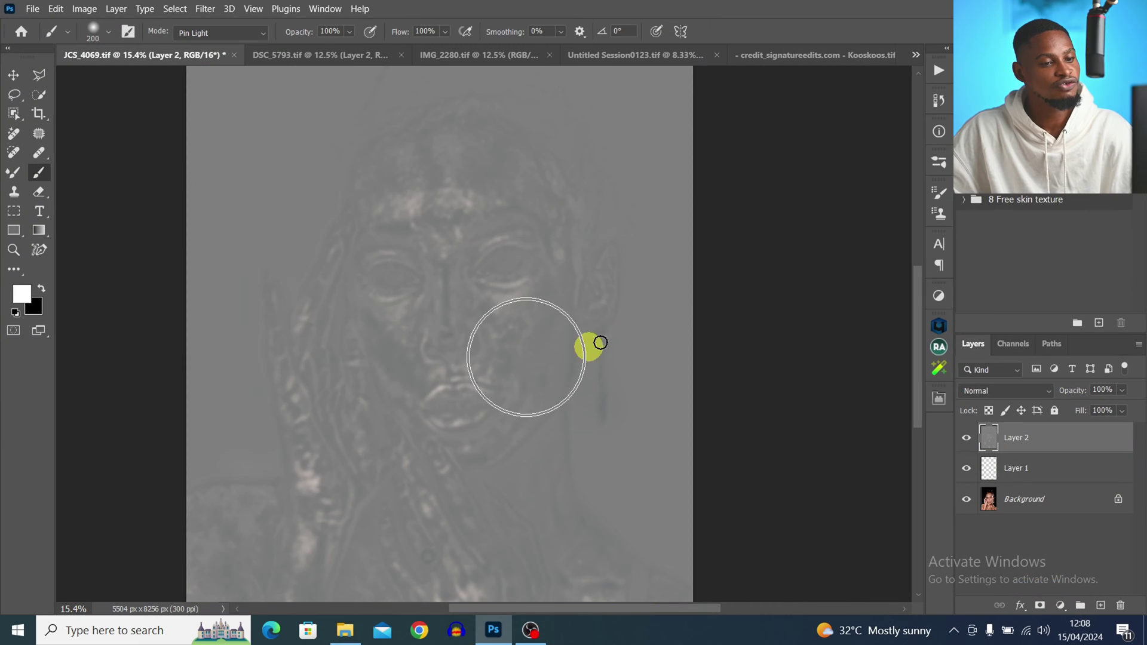
Set Layer 2's blend mode to Soft Light and toggle its visibility to compare the dodge and burn effect.
click(1003, 394)
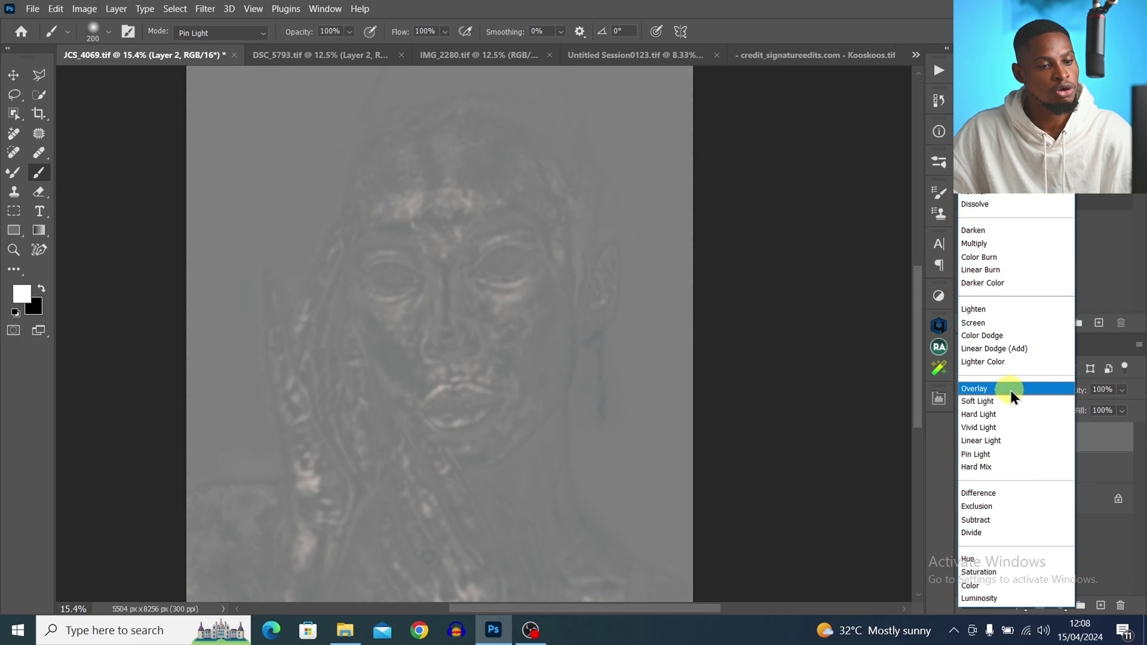
click(988, 400)
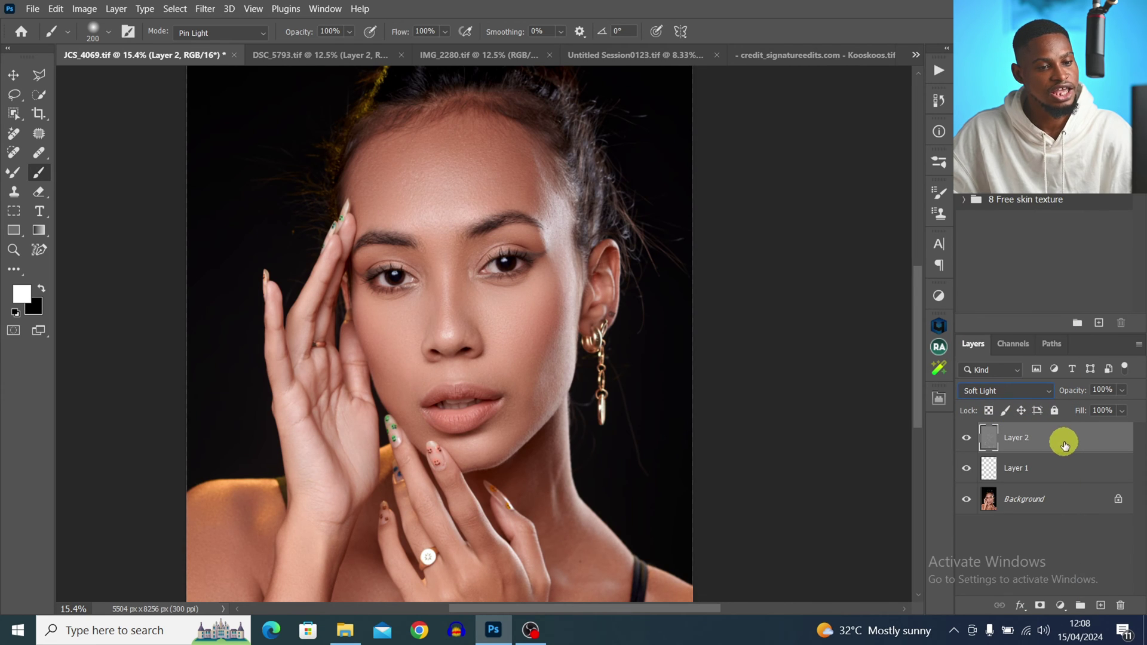
click(966, 438)
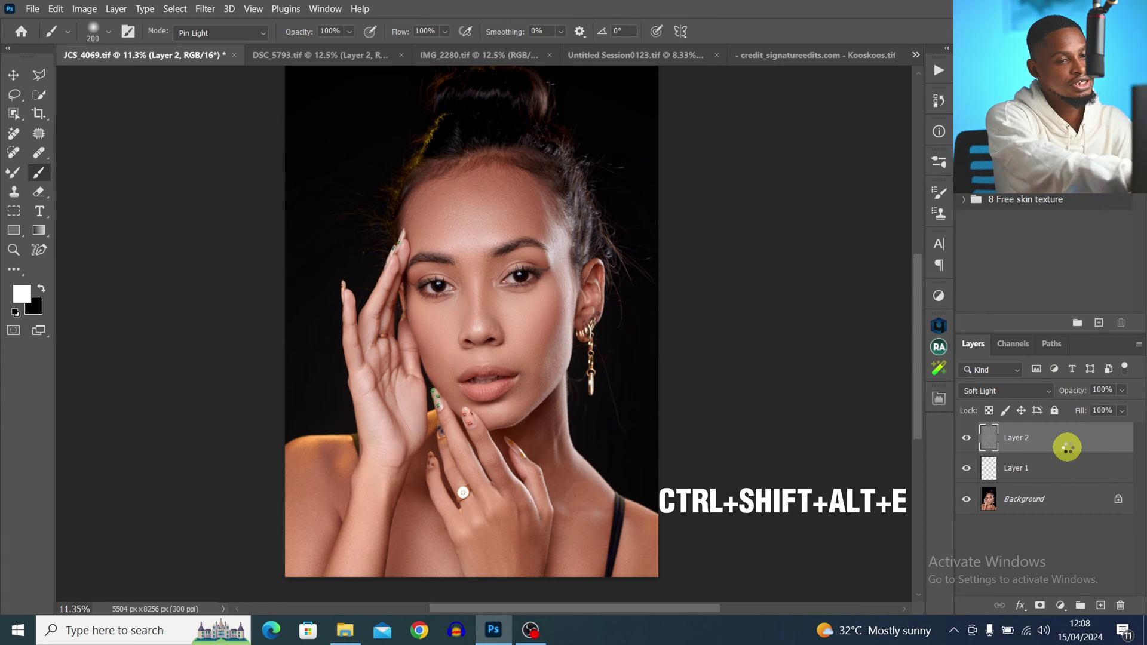
Stamp the visible layers into a new top layer and apply Retouch4me Portrait Volumes to it with blend 128.
key(ctrl+shift+alt+e)
click(205, 8)
mouse_move(283, 350)
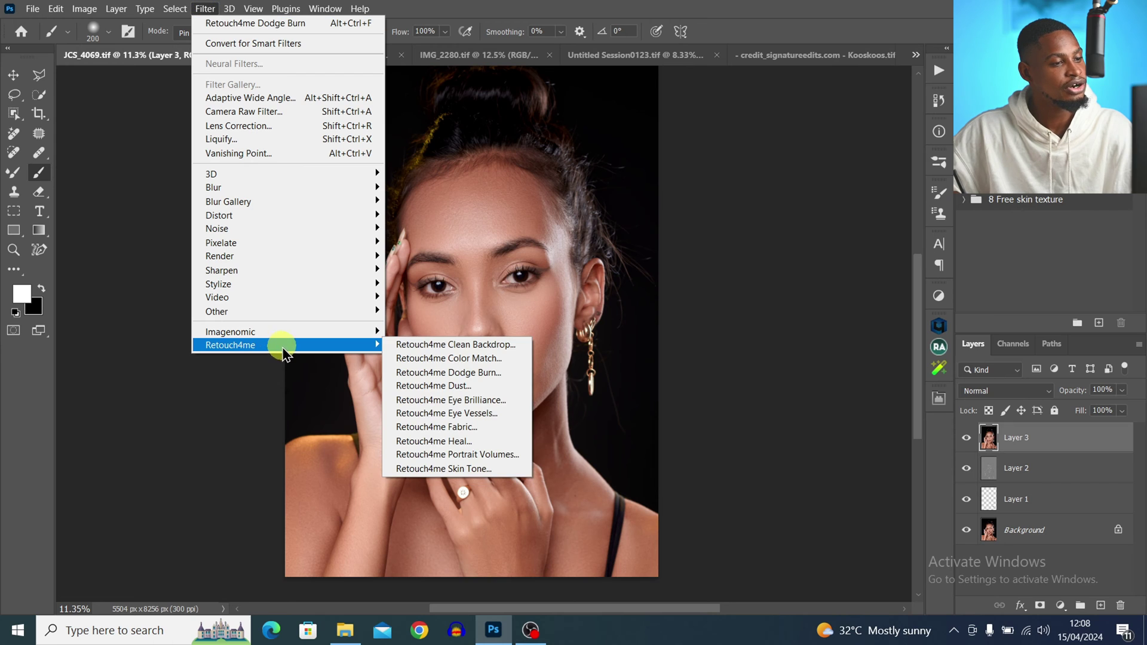
click(487, 454)
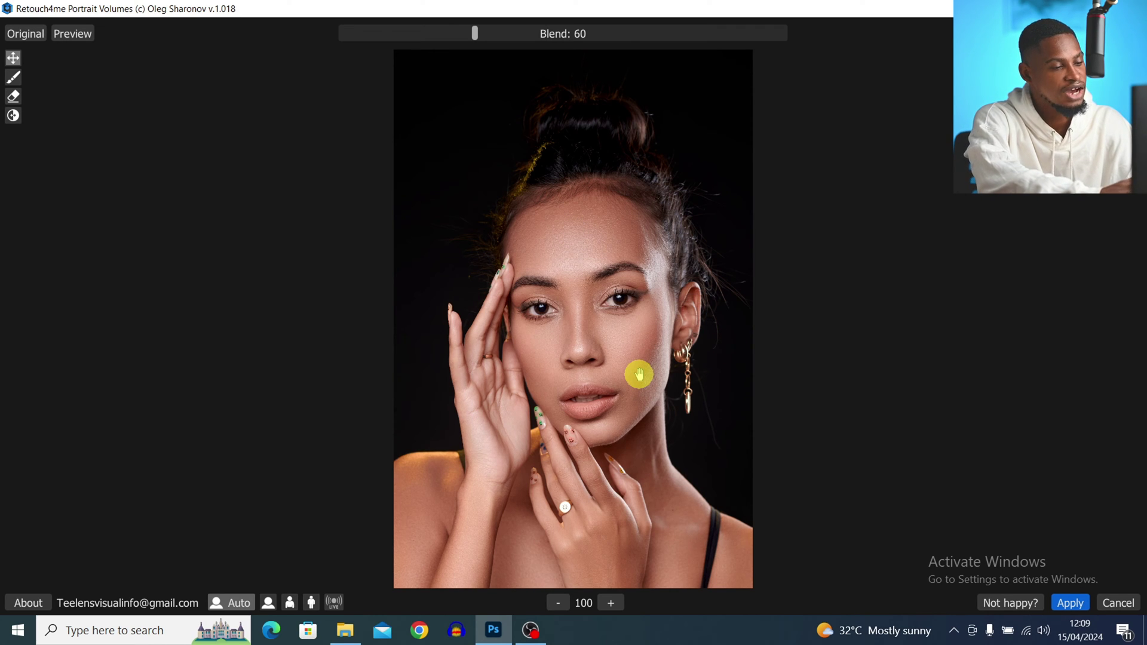
drag(484, 35, 627, 37)
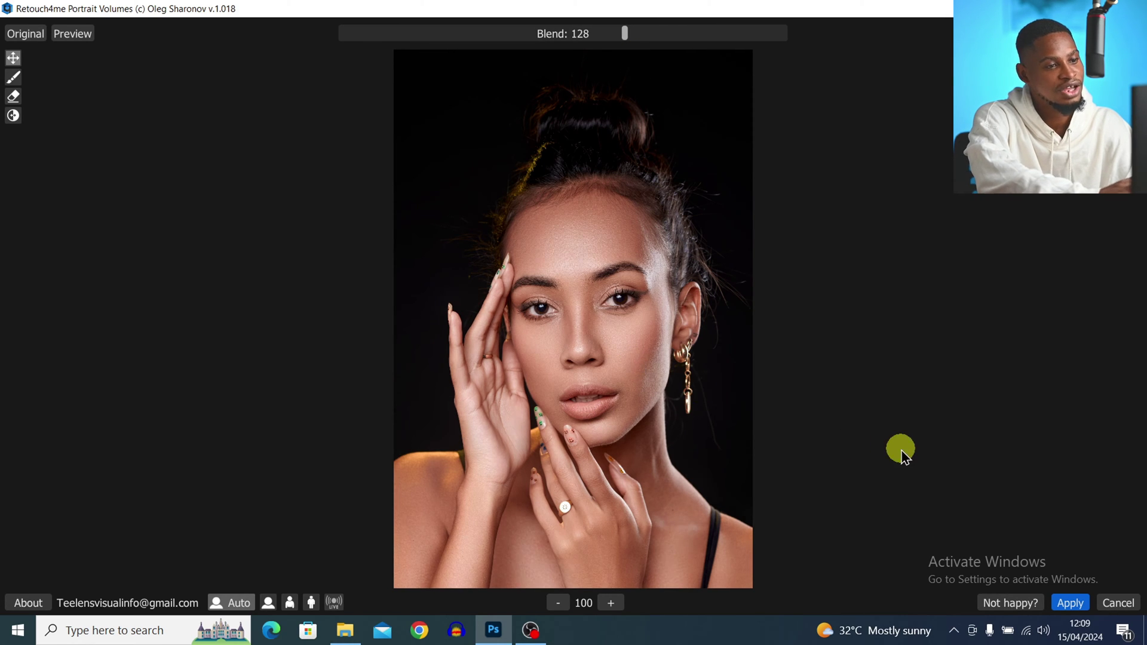
click(1073, 604)
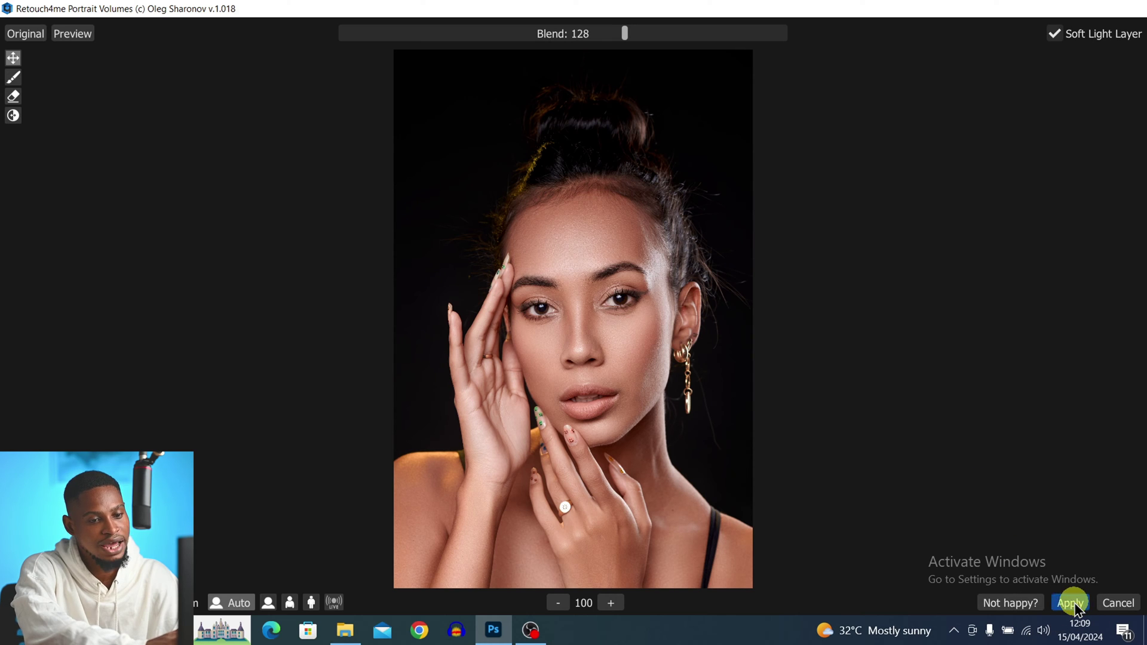
Set Layer 3's blend mode to Soft Light with 29% opacity, toggling its visibility to compare the effect.
click(999, 392)
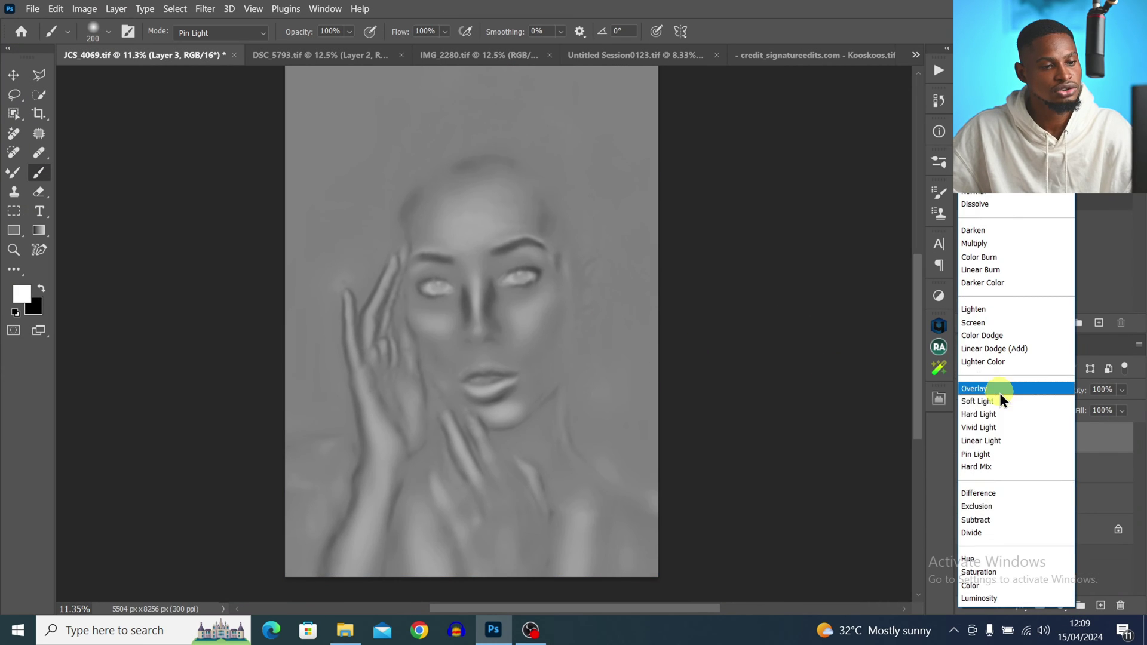
click(988, 404)
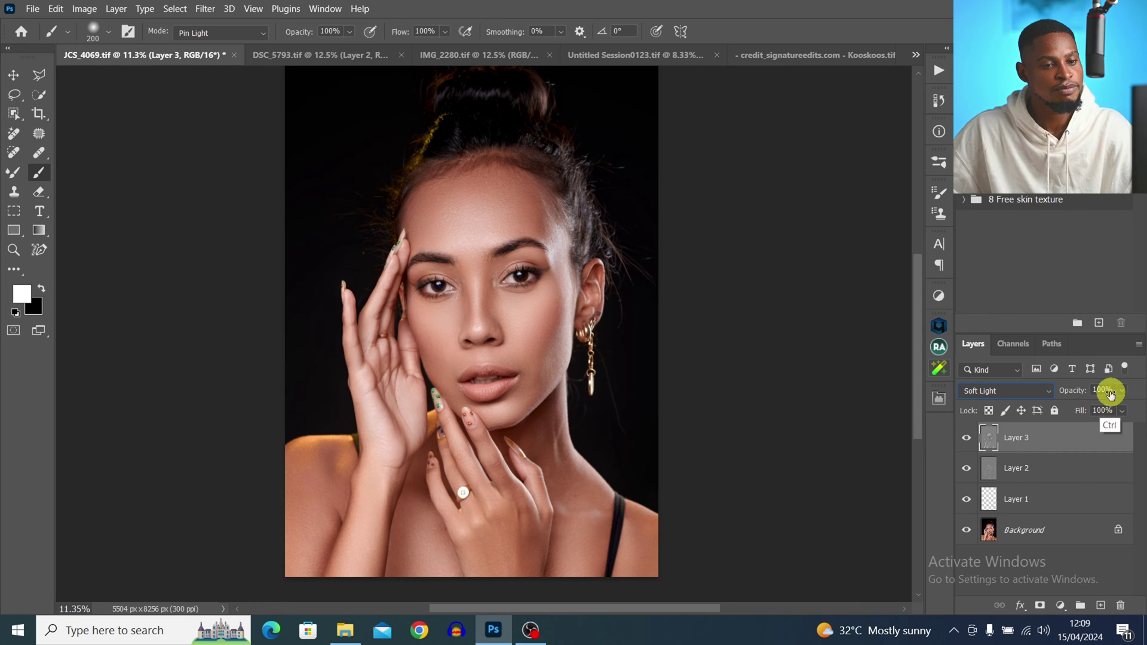
click(966, 441)
click(966, 439)
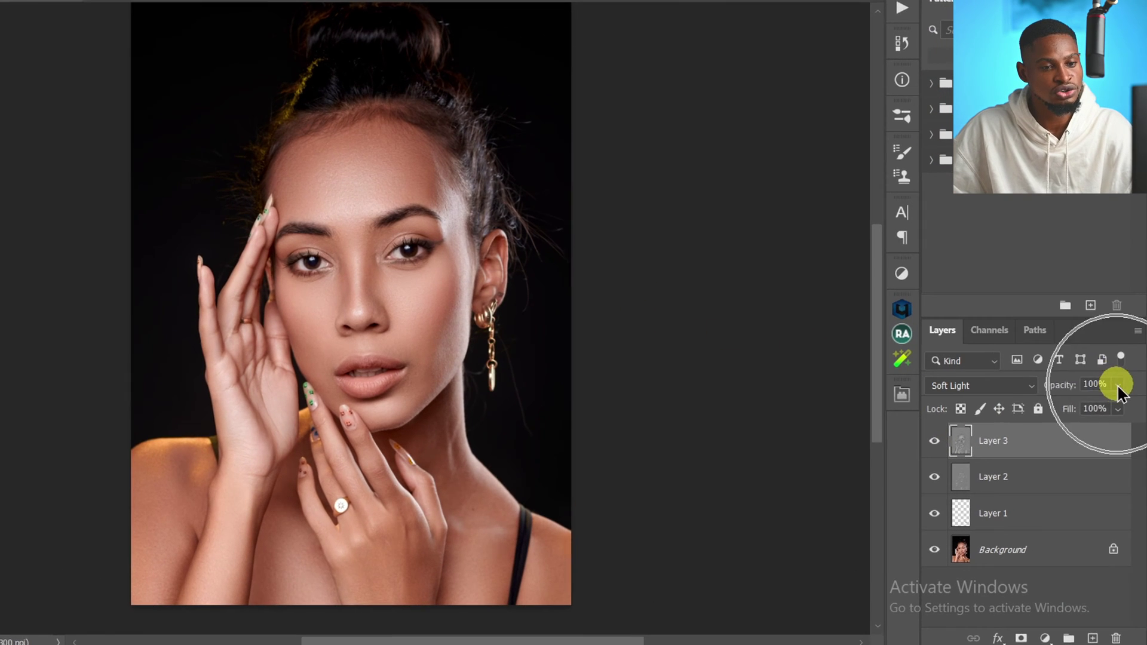
click(1122, 390)
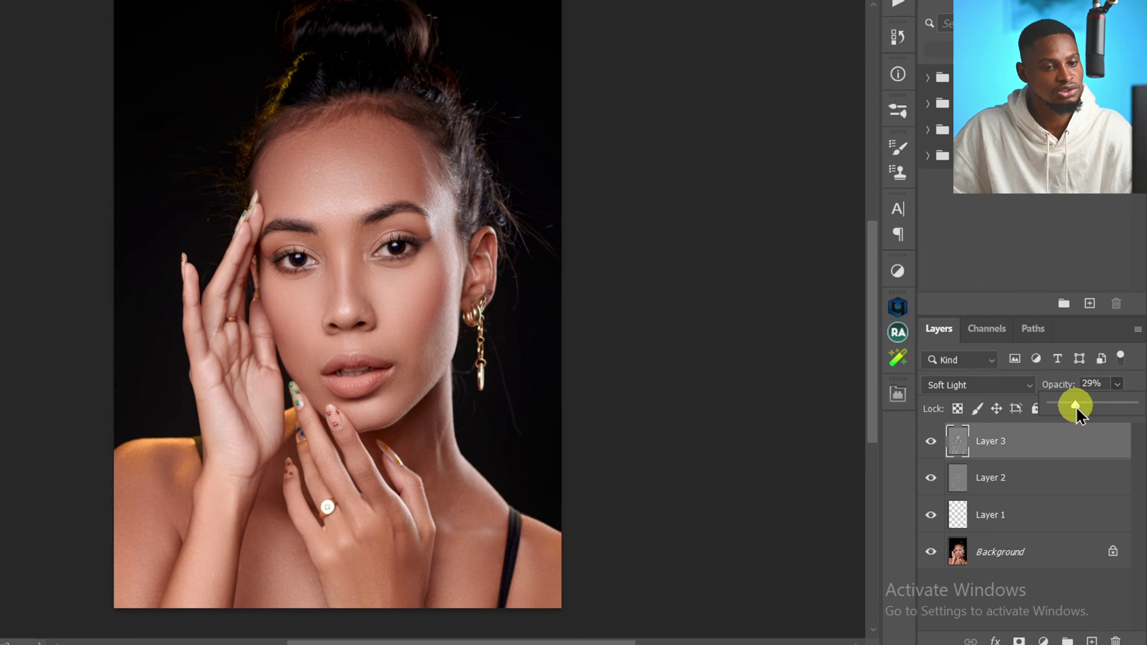
click(929, 445)
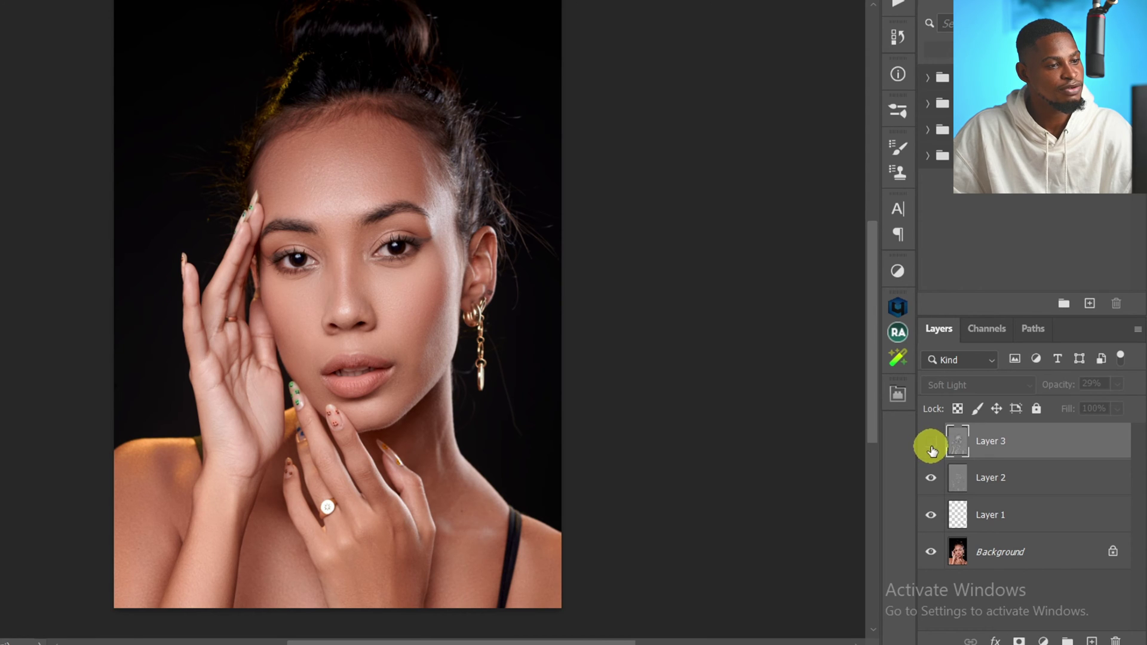
Group Layers 1 to 3 and toggle the group's visibility to compare the portrait before and after retouching.
shift+click(1011, 512)
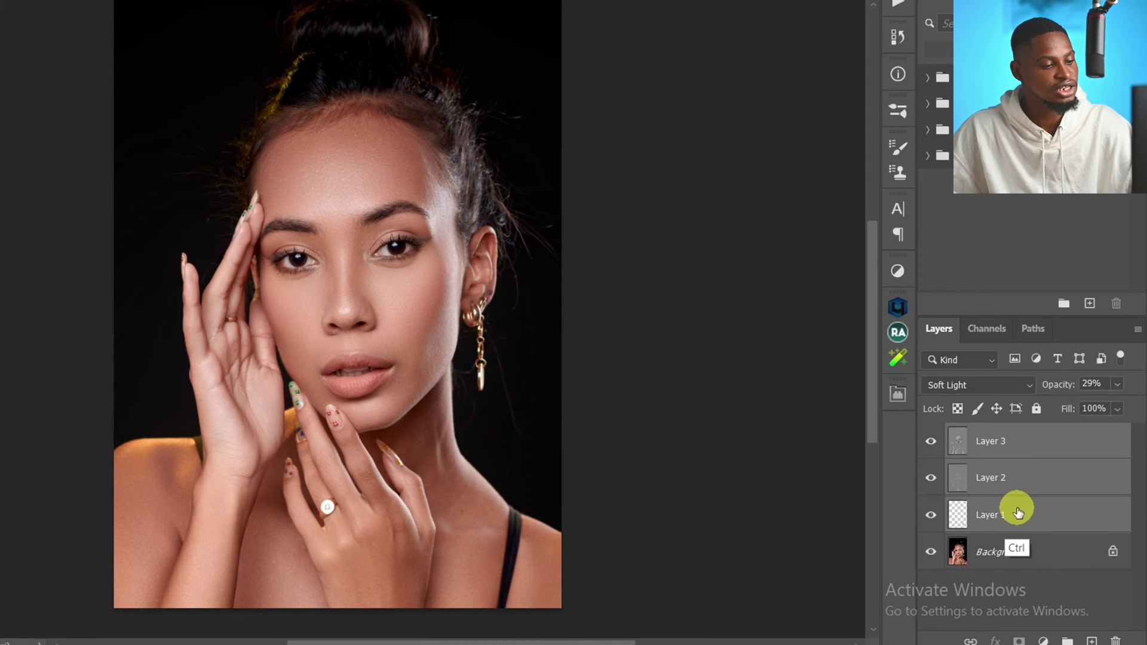
key(ctrl+g)
scroll(397, 307, up, 1)
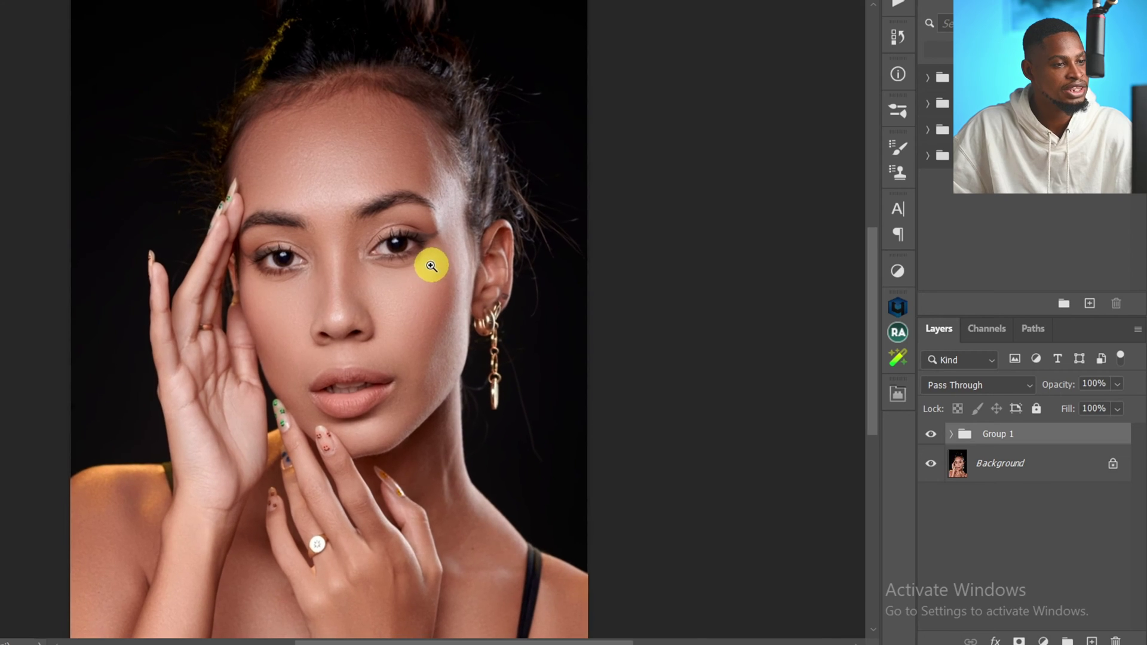
drag(453, 252, 495, 228)
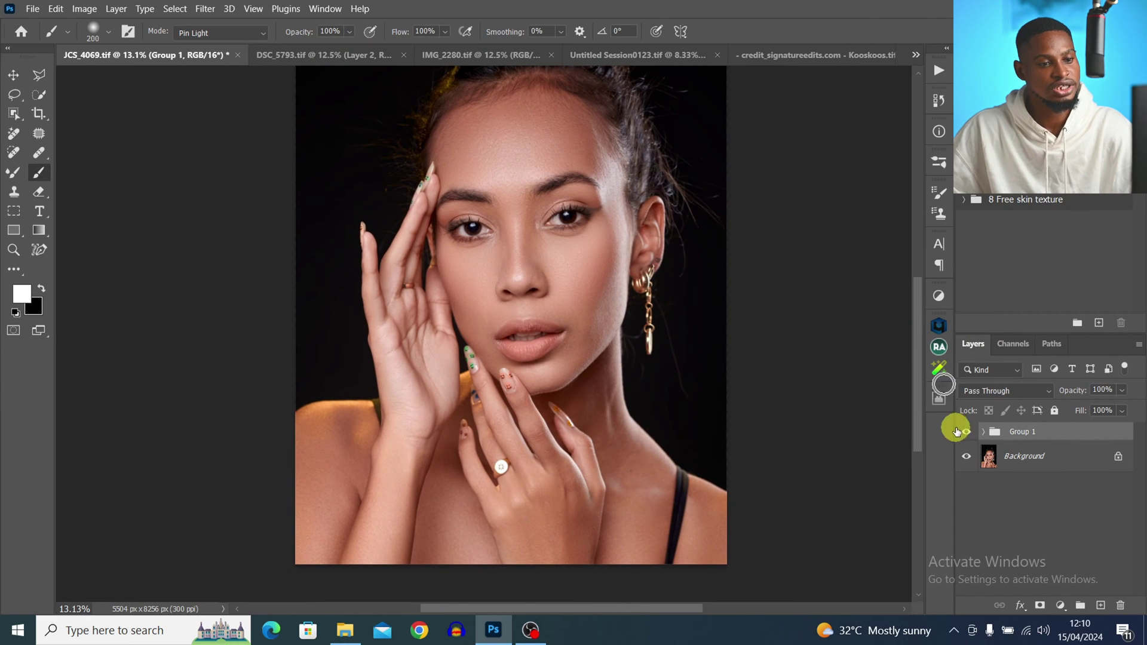
click(968, 433)
click(970, 436)
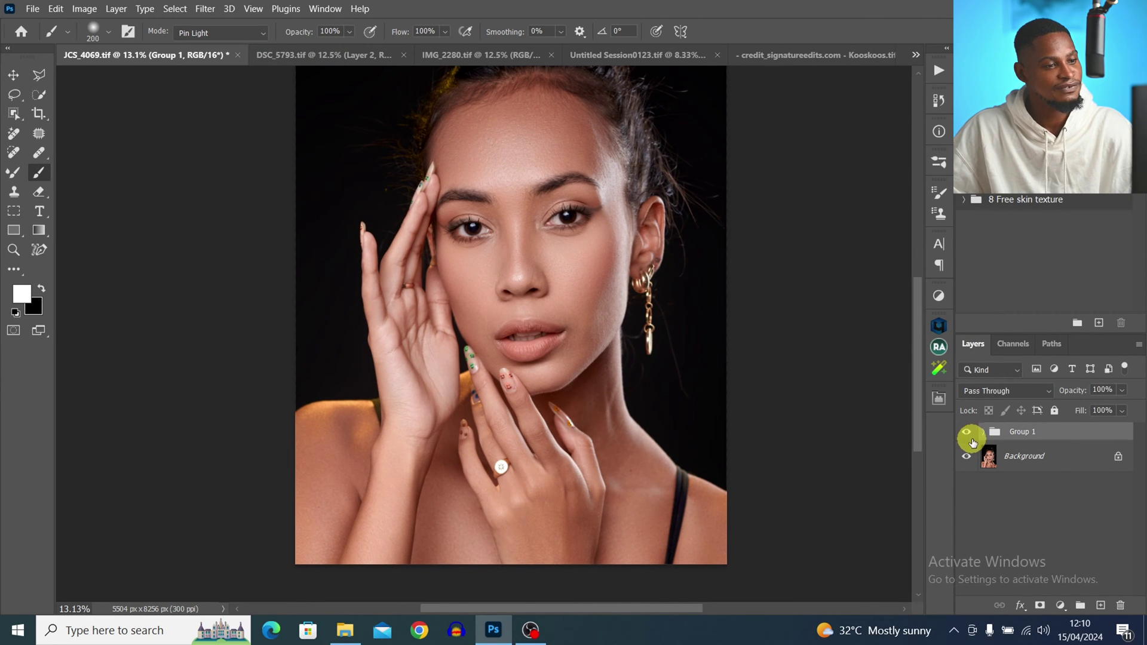
click(973, 441)
click(968, 437)
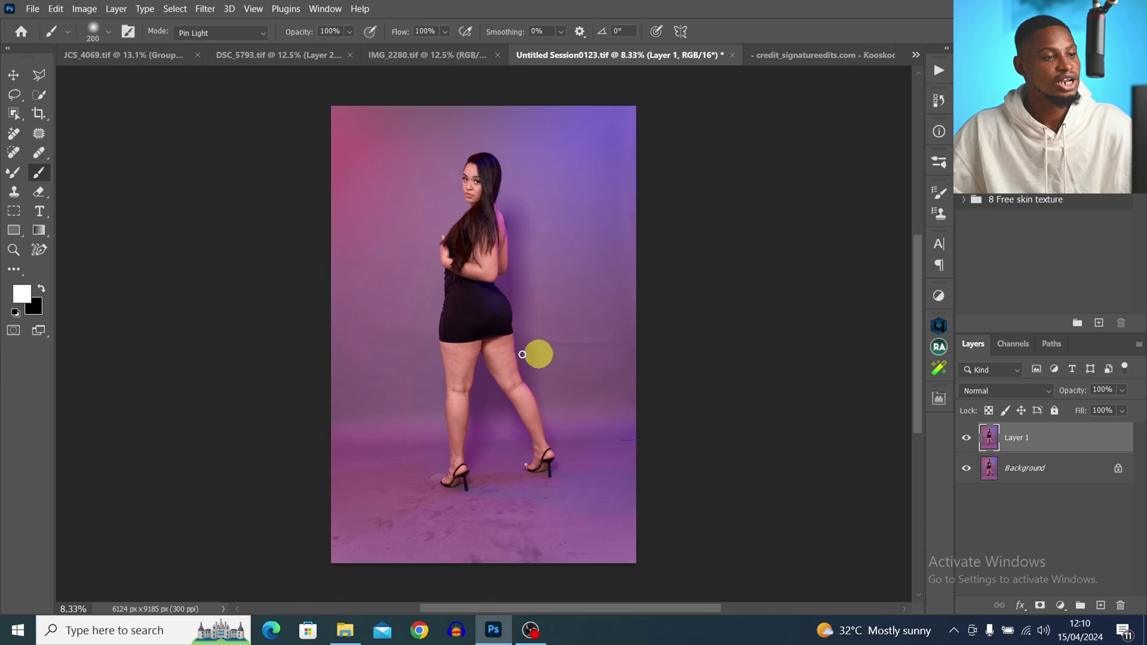
Merge Layer 1 down into the Background of the full-length studio photo and duplicate the merged Background as a new layer.
key(z)
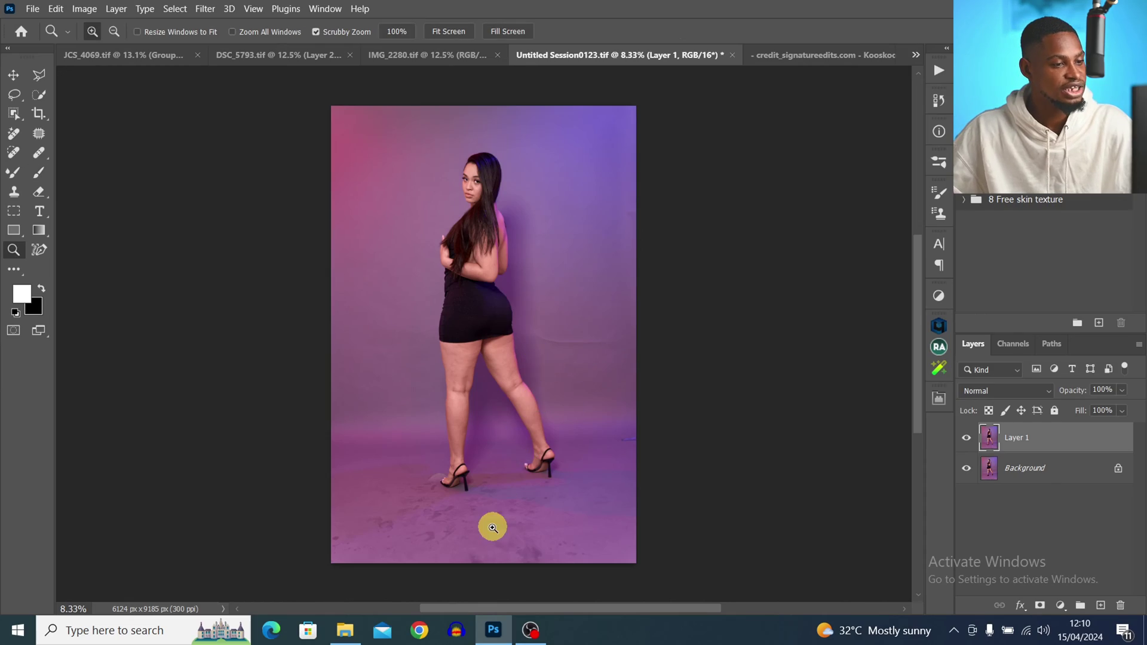
mouse_move(492, 525)
mouse_down()
mouse_move(528, 515)
mouse_move(585, 431)
mouse_move(615, 312)
mouse_move(617, 335)
mouse_move(568, 387)
mouse_up()
key(b)
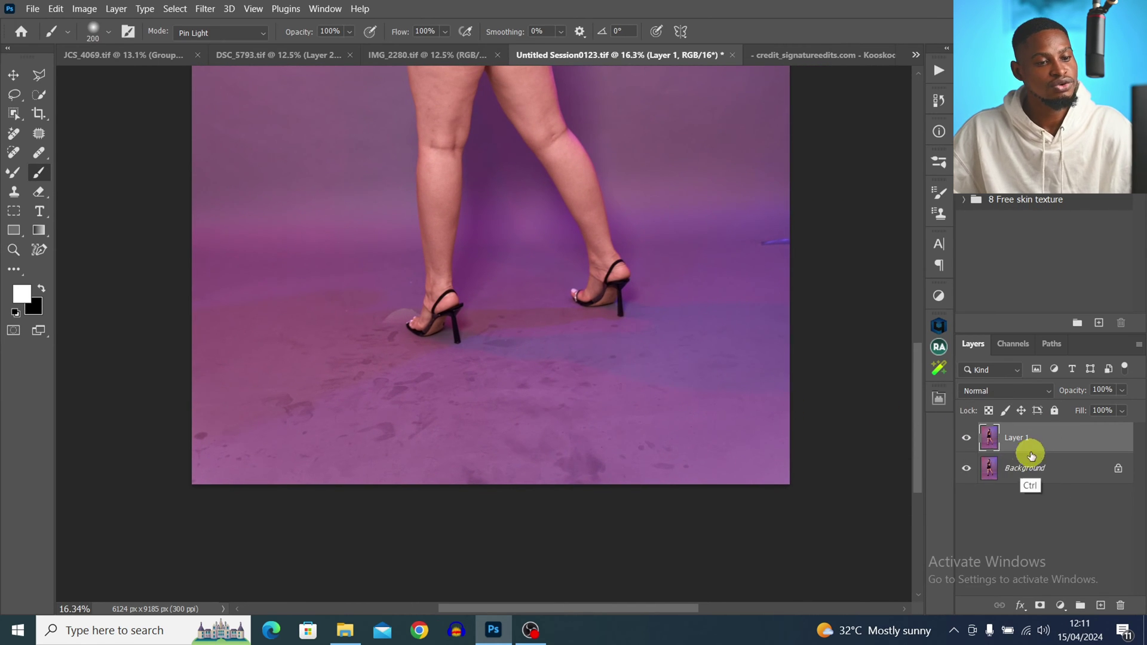
key(ctrl+e)
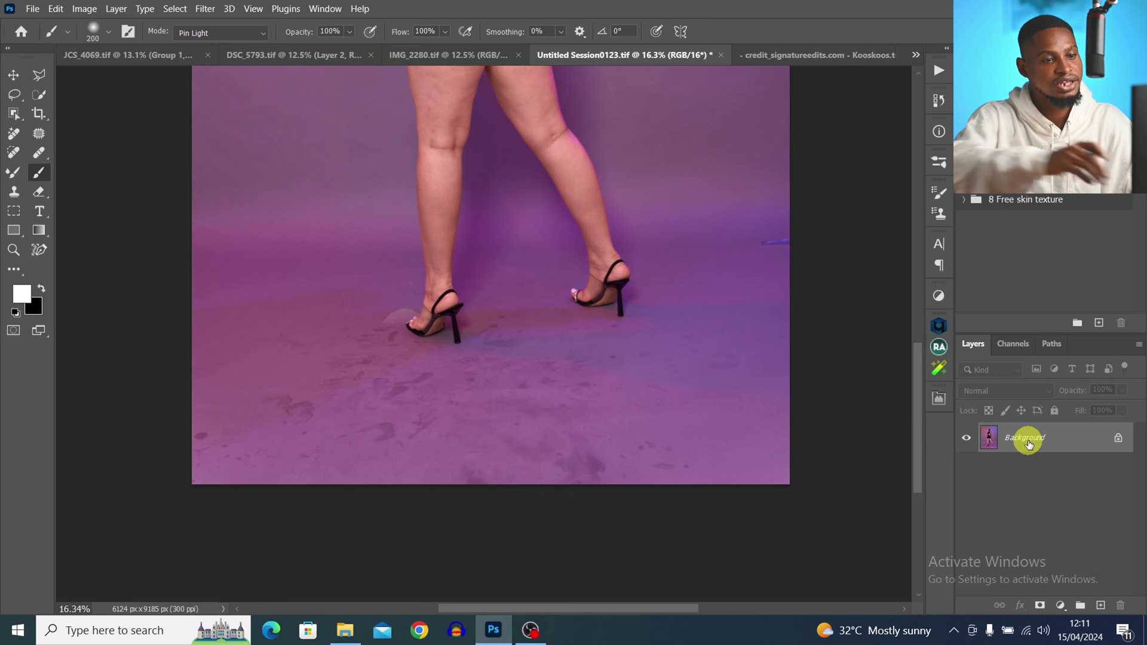
key(ctrl+j)
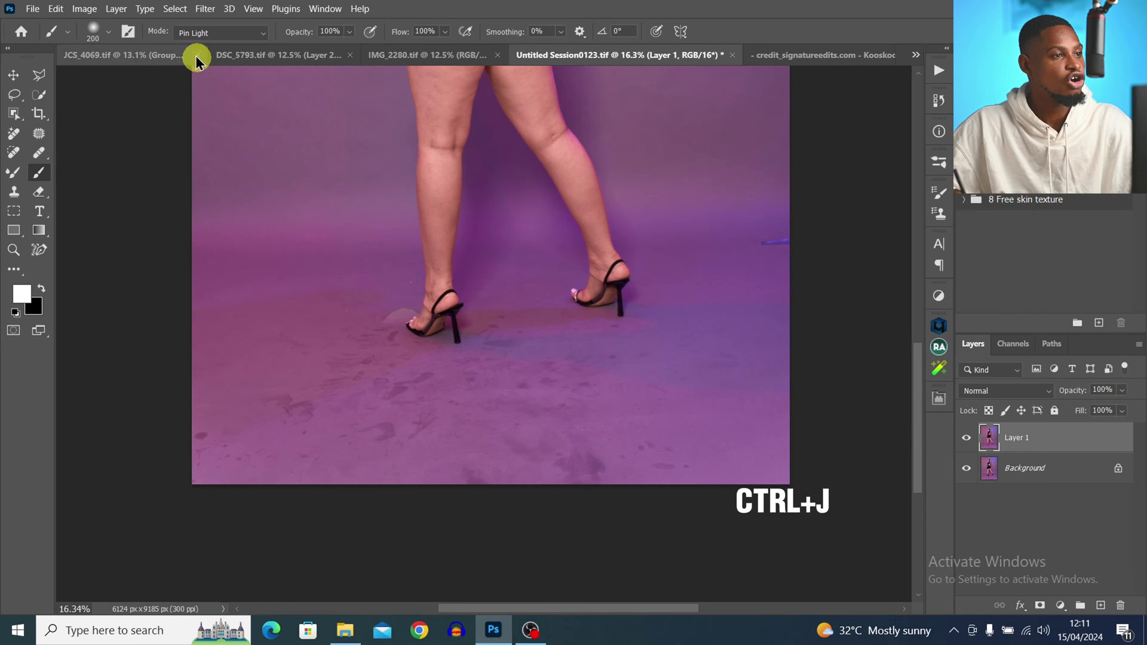
Open Retouch4me Clean Backdrop on Layer 1, inspect the floor with Medium dirt cleaning, and return to the coarsest dirt mode.
click(211, 13)
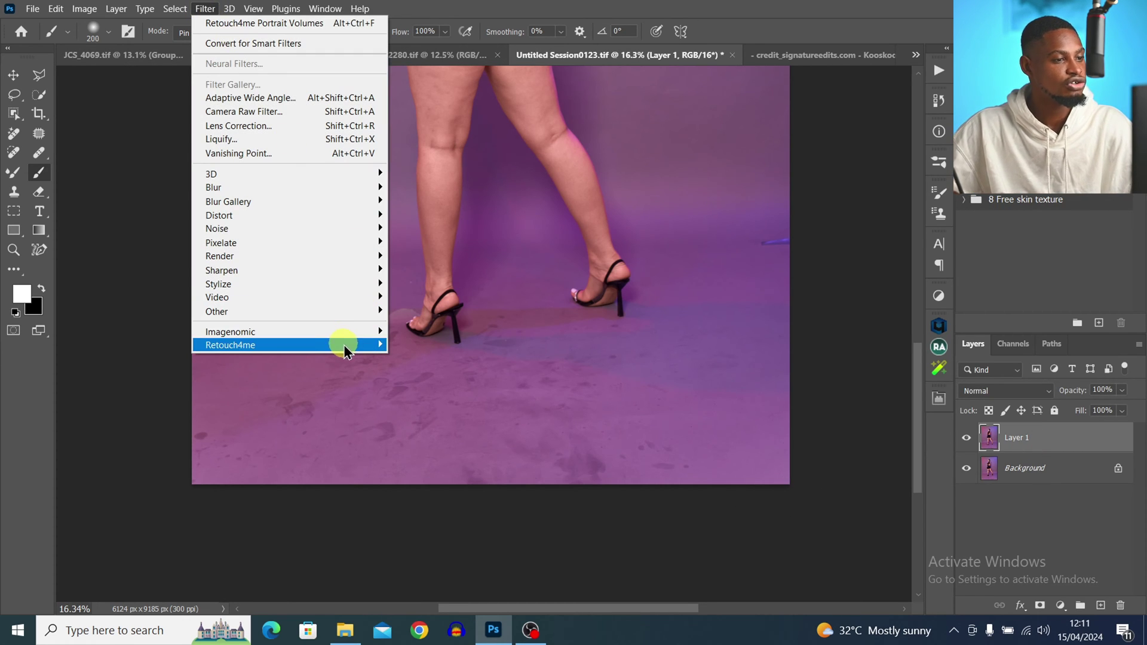
mouse_move(346, 346)
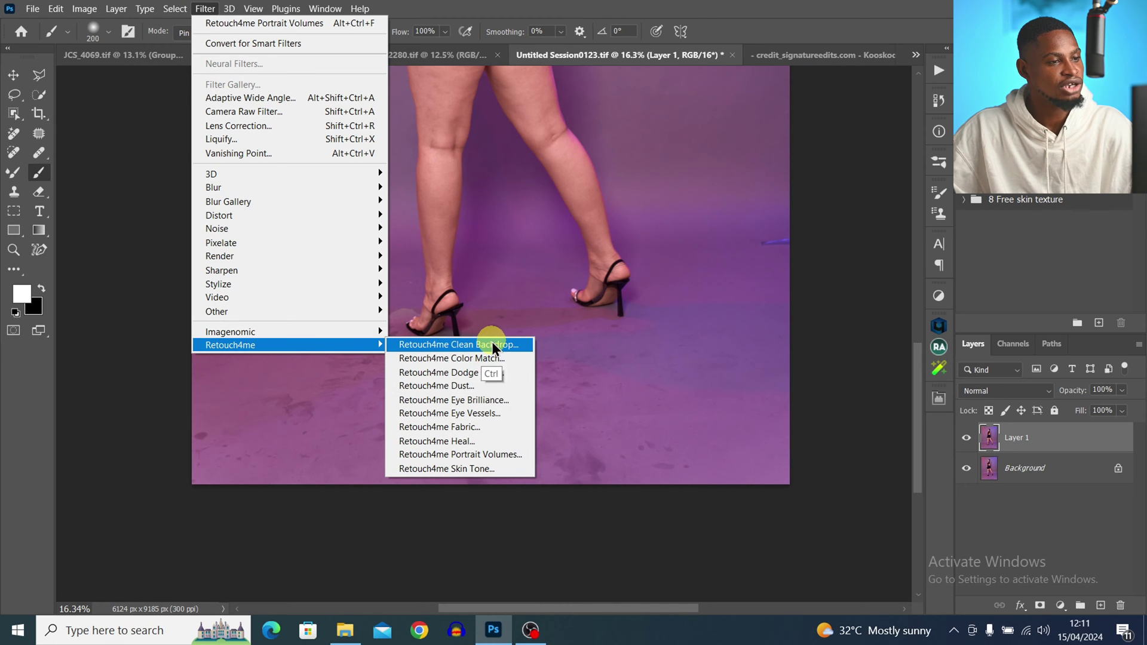
click(459, 344)
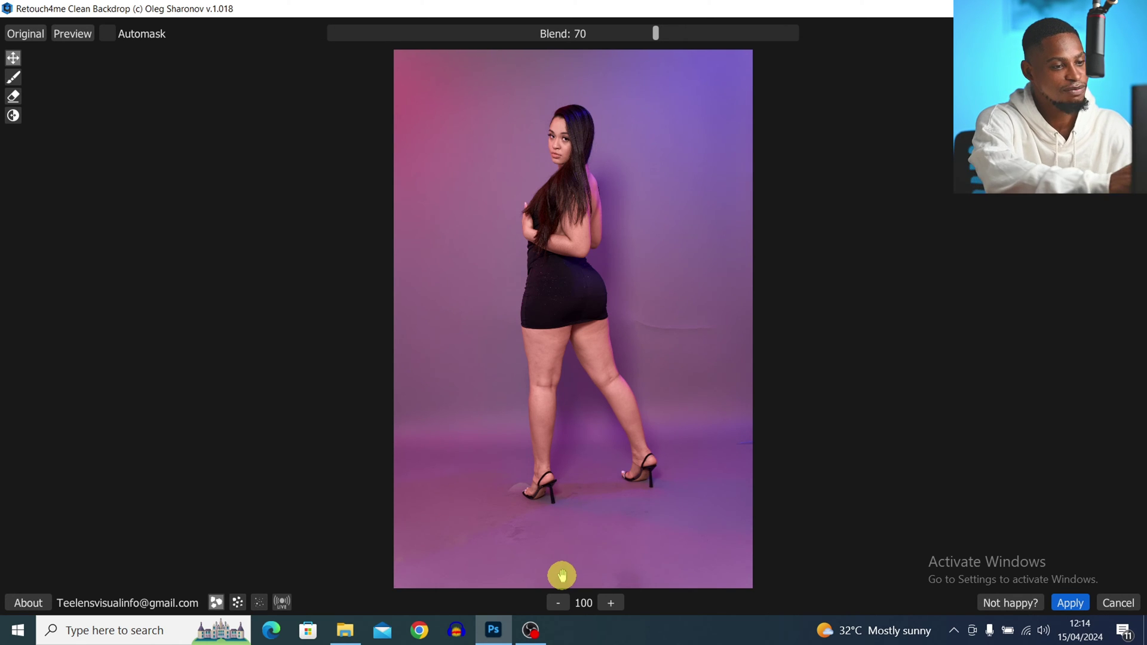
scroll(558, 576, up, 2)
drag(625, 444, 655, 299)
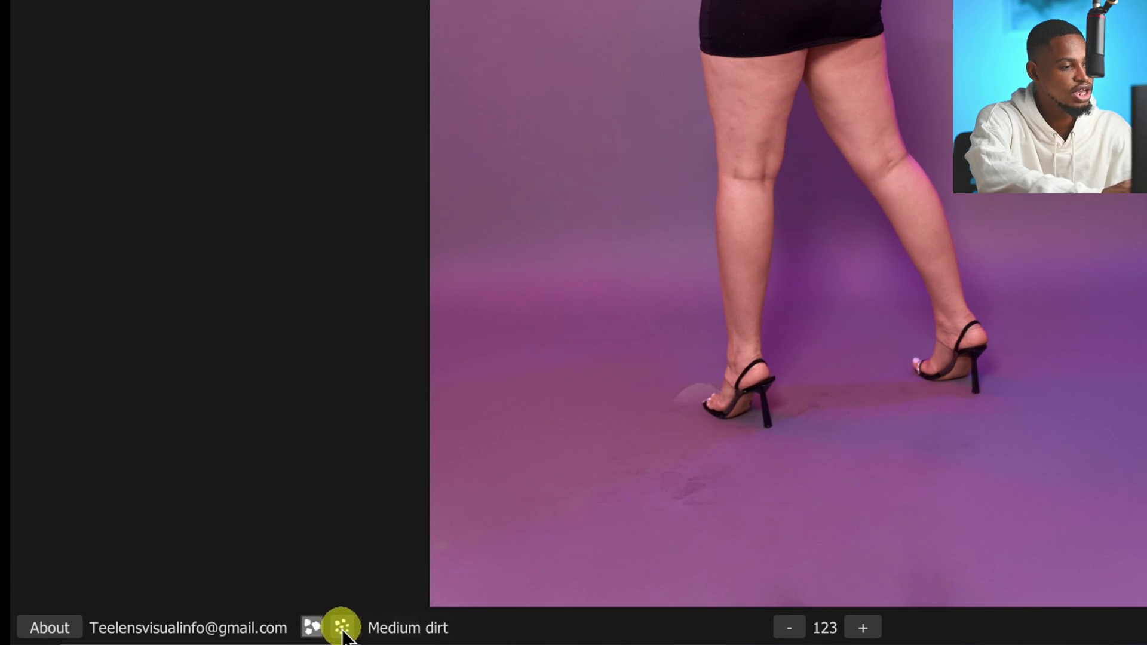
click(342, 628)
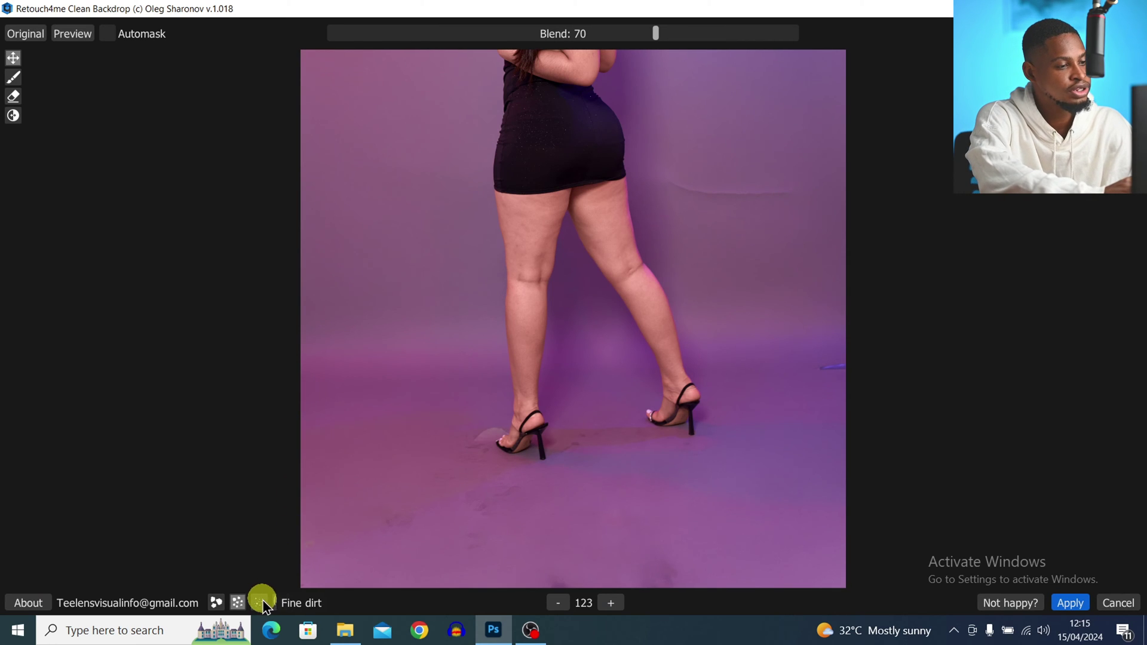
click(215, 604)
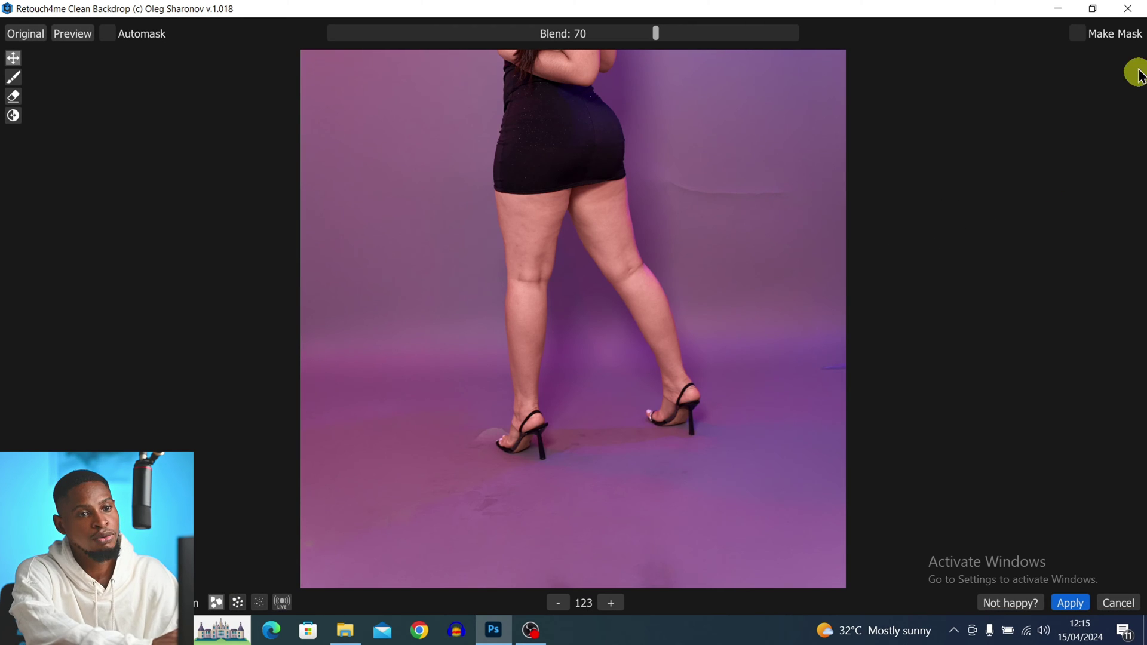
Enable Make Mask and apply the Clean Backdrop result at blend 70 to Layer 1.
click(1083, 35)
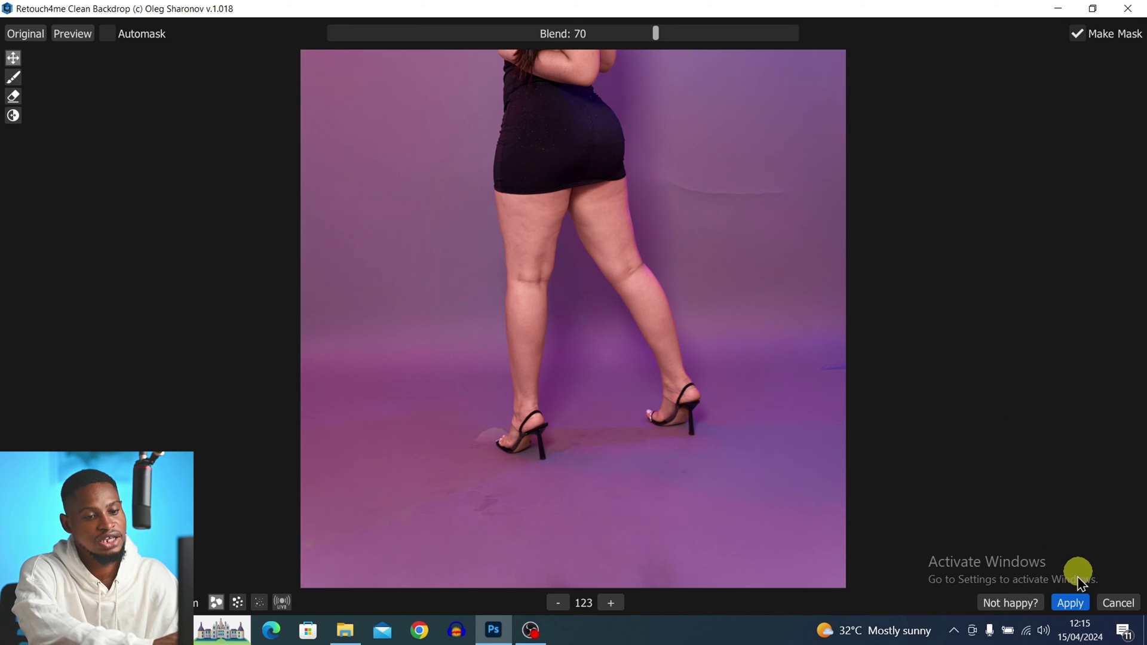
click(1070, 603)
click(1076, 62)
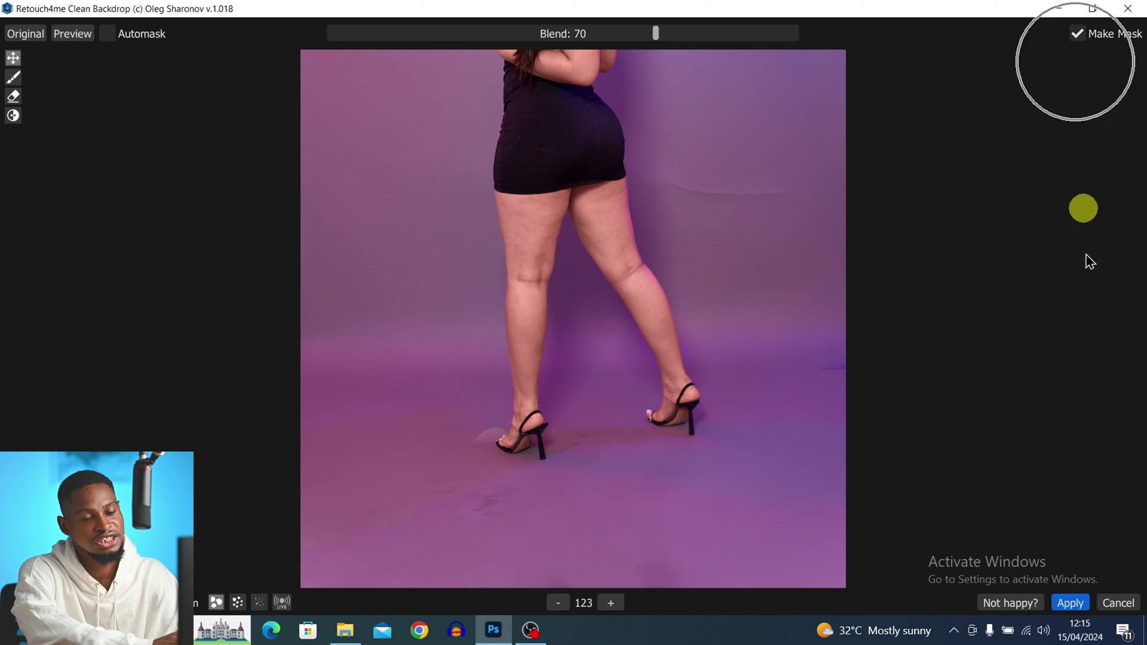
click(1070, 603)
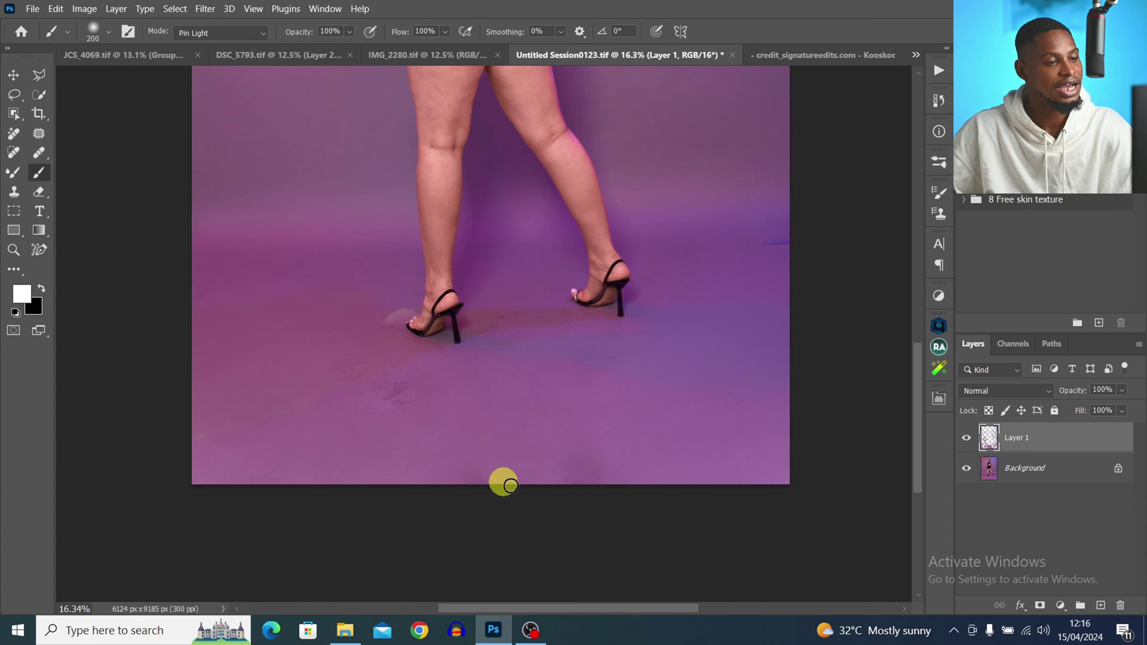
Add a mask to Layer 1 and test it with a size 800 brush on the lower-left floor, switching from black to white.
click(1041, 606)
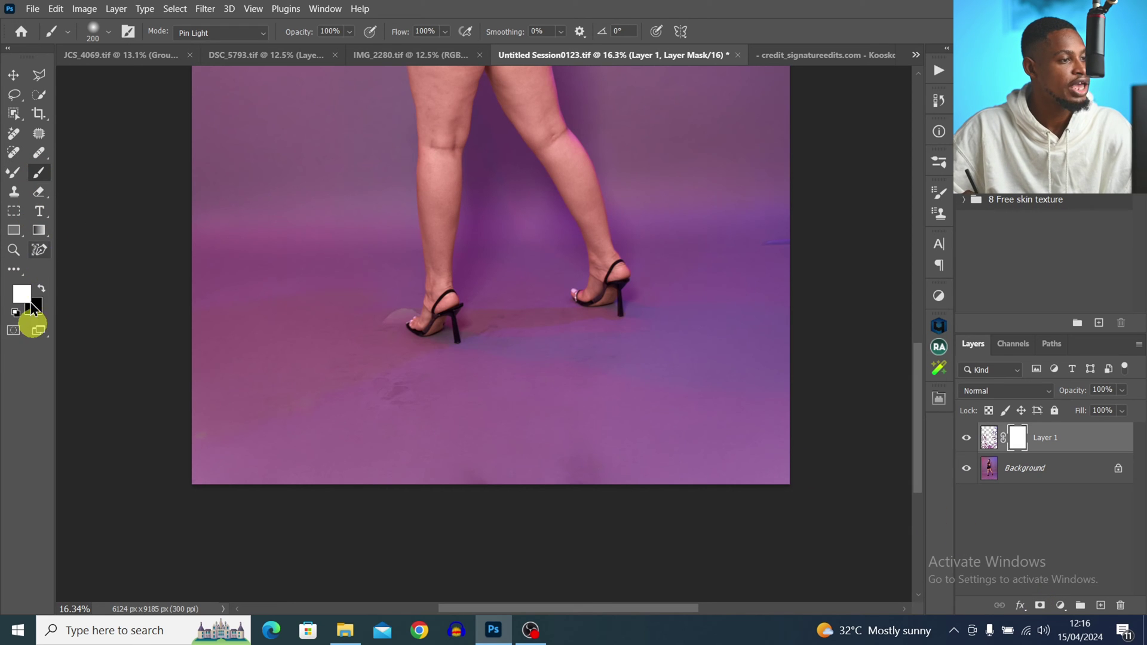
key(x)
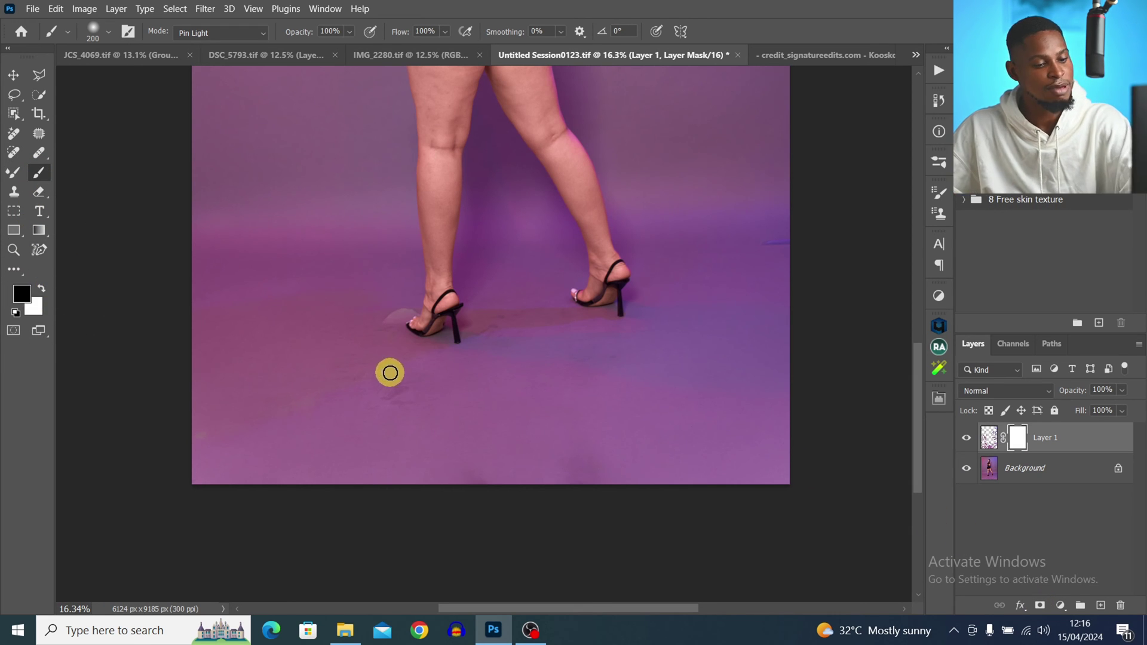
key(bracketright)
key(bracketright)
key(bracketright)
key(bracketright)
key(bracketright)
key(bracketright)
key(bracketright)
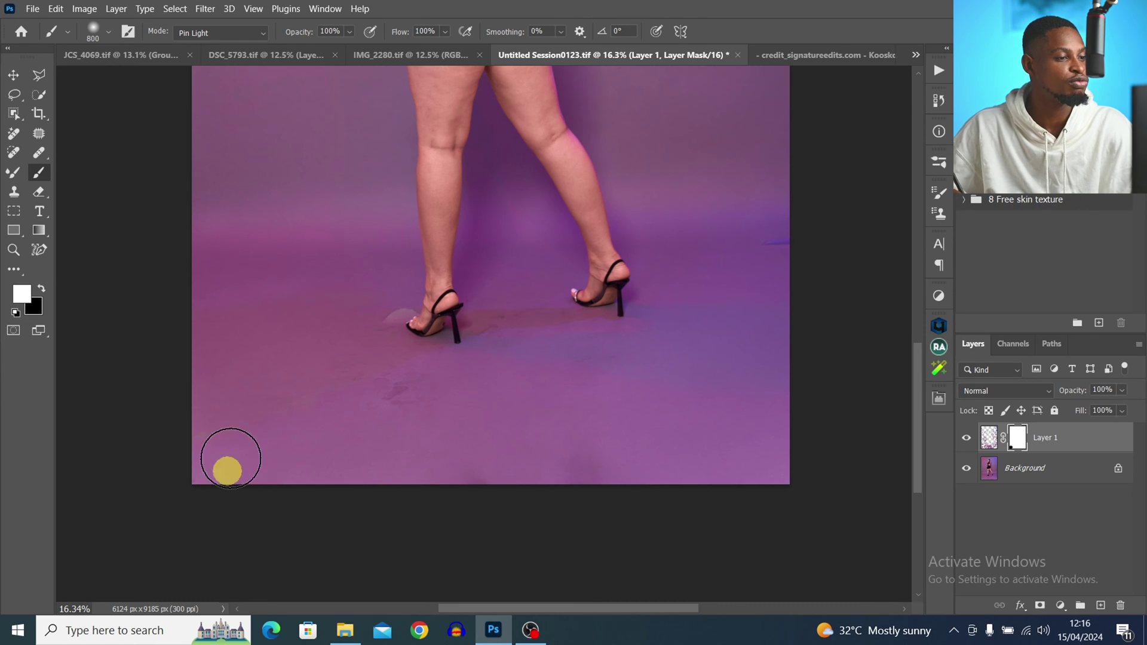
key(x)
key(z)
drag(583, 355, 521, 362)
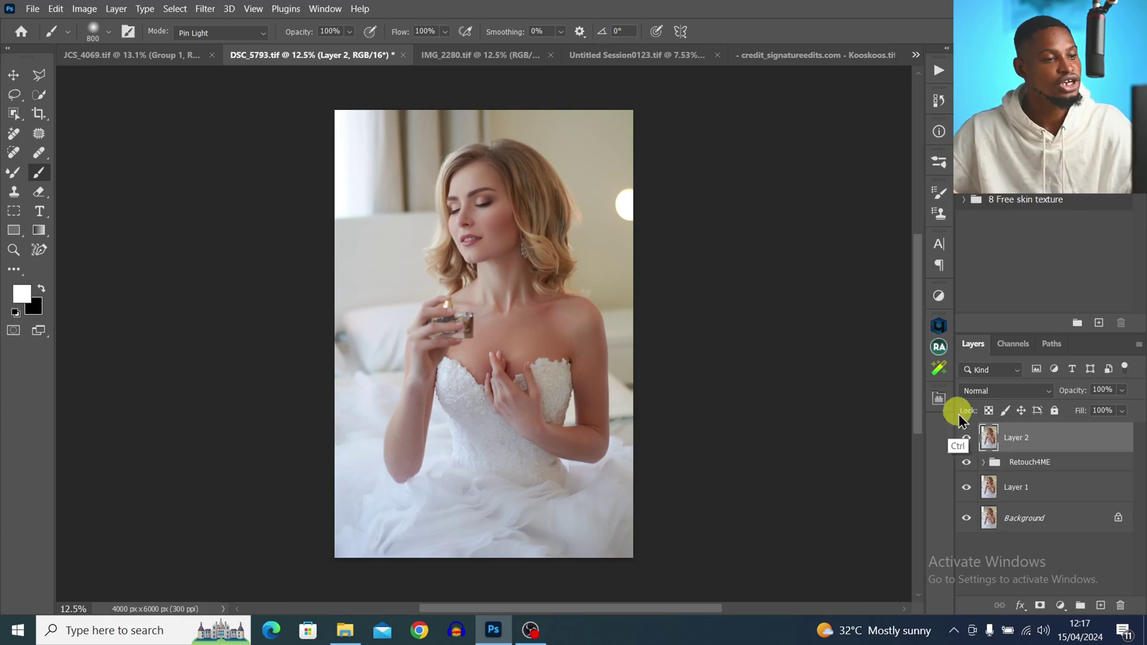
Open Retouch4me Color Match on Layer 2 of DSC_5793.tif and load WhatsApp Image 2024-04-03 at 11.09.26 PM as the reference.
key(ctrl)
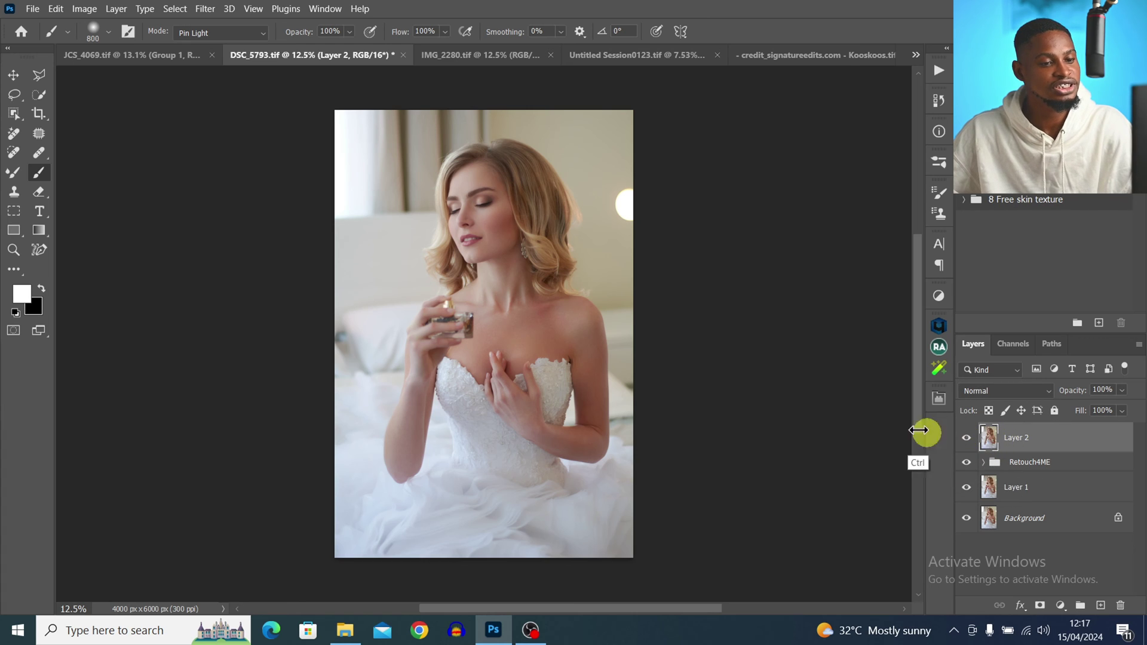
click(204, 8)
click(375, 345)
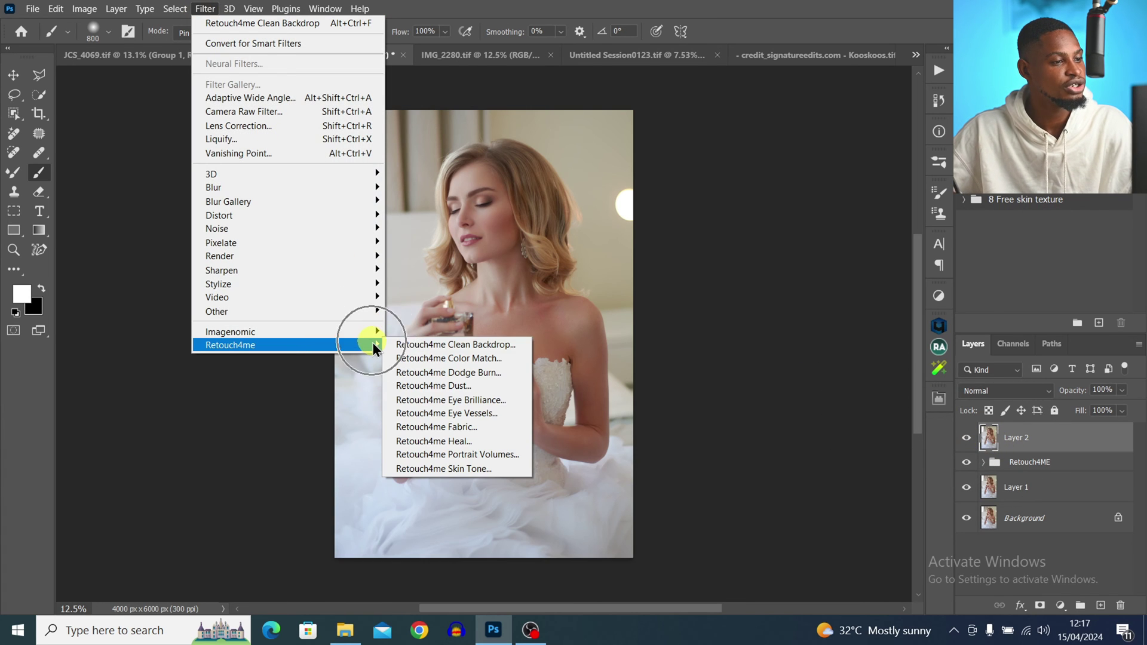
click(482, 359)
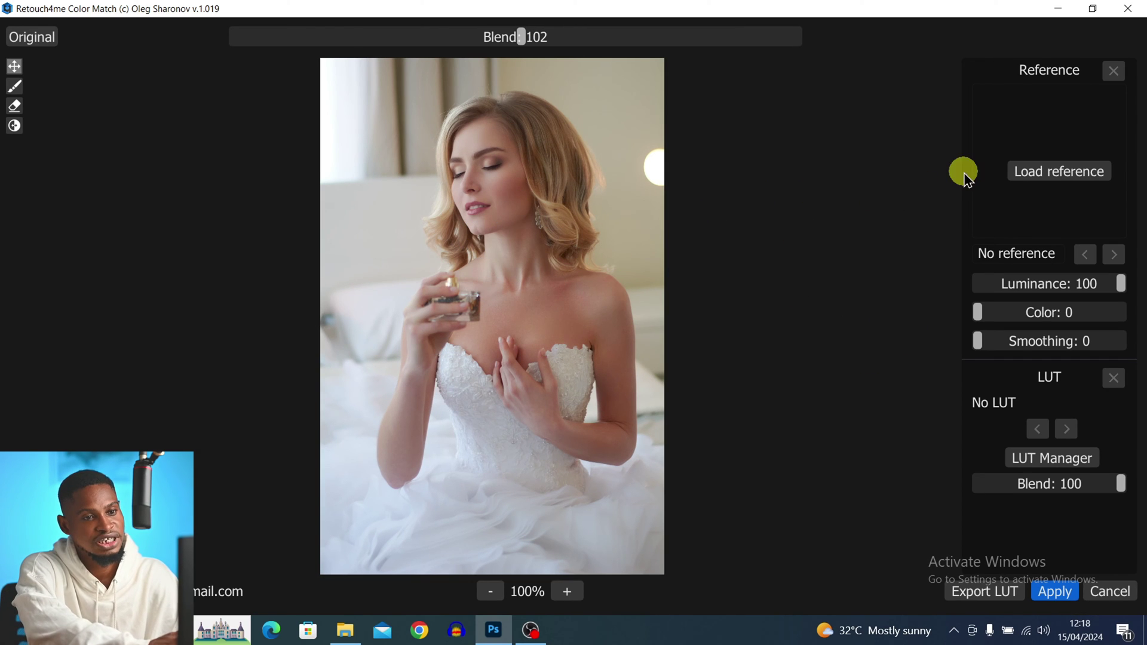
click(1055, 174)
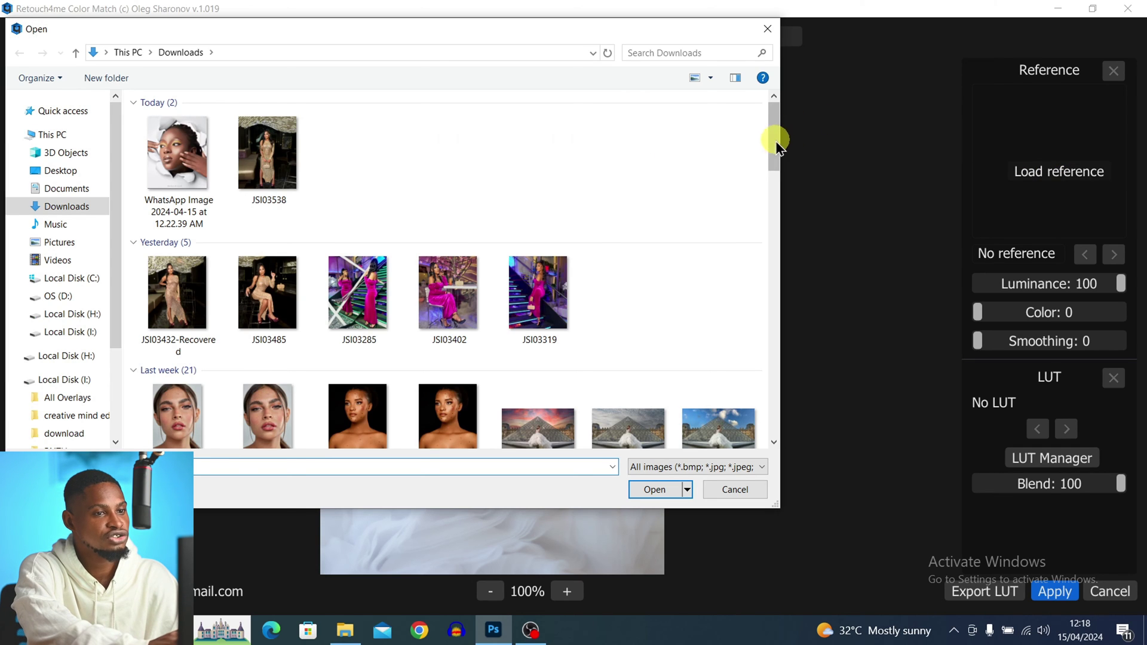
drag(775, 142, 766, 258)
click(715, 215)
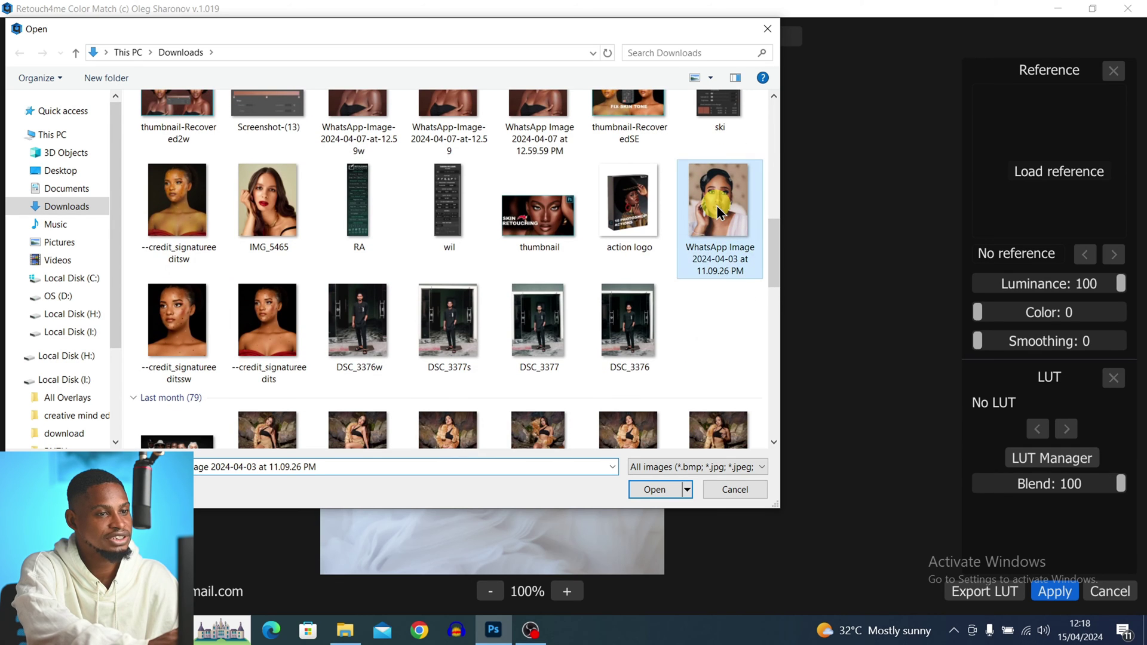
click(656, 488)
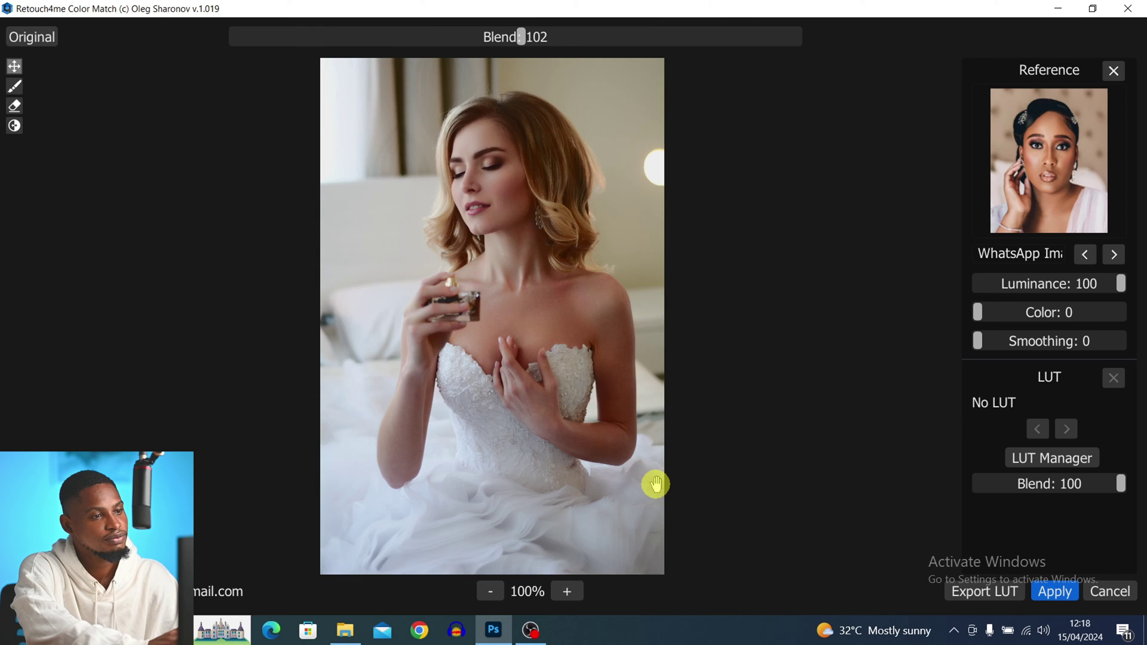
Set the reference match to Luminance 14, Color 48 and Smoothing 48, and reduce the overall Blend to 51.
click(1000, 287)
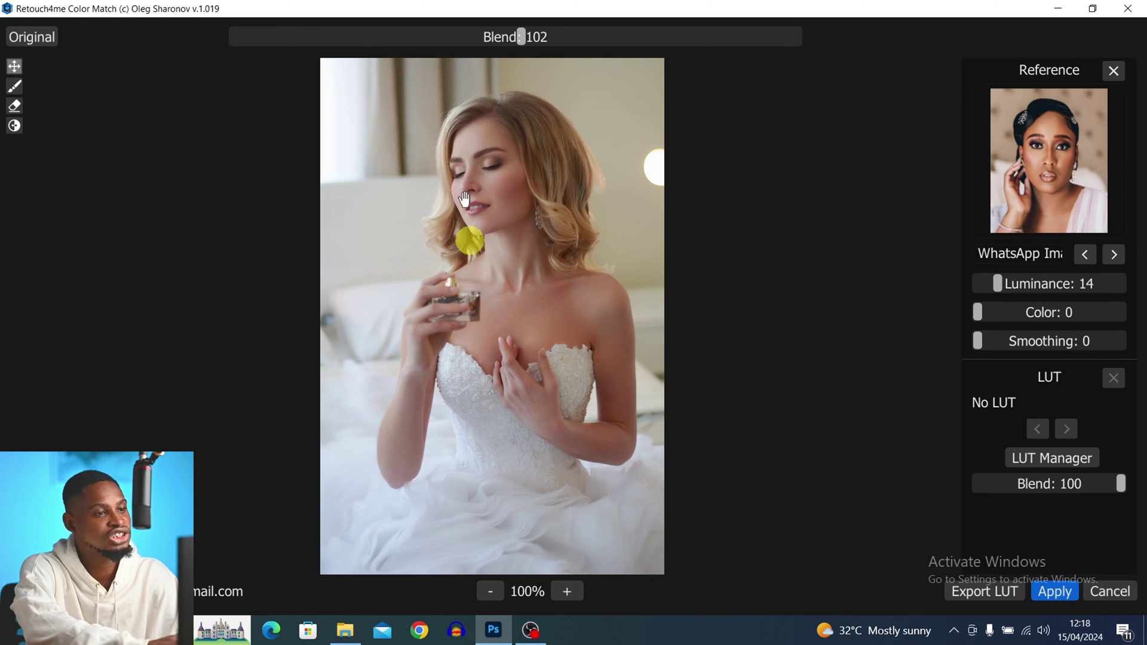
click(505, 231)
click(495, 212)
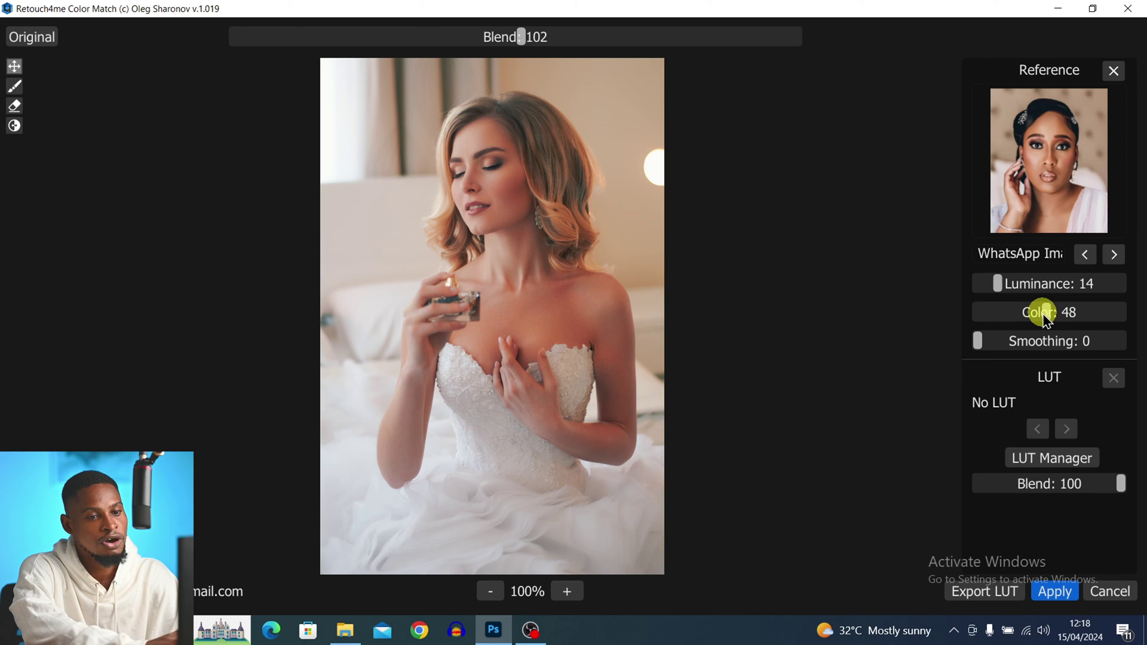
click(1052, 346)
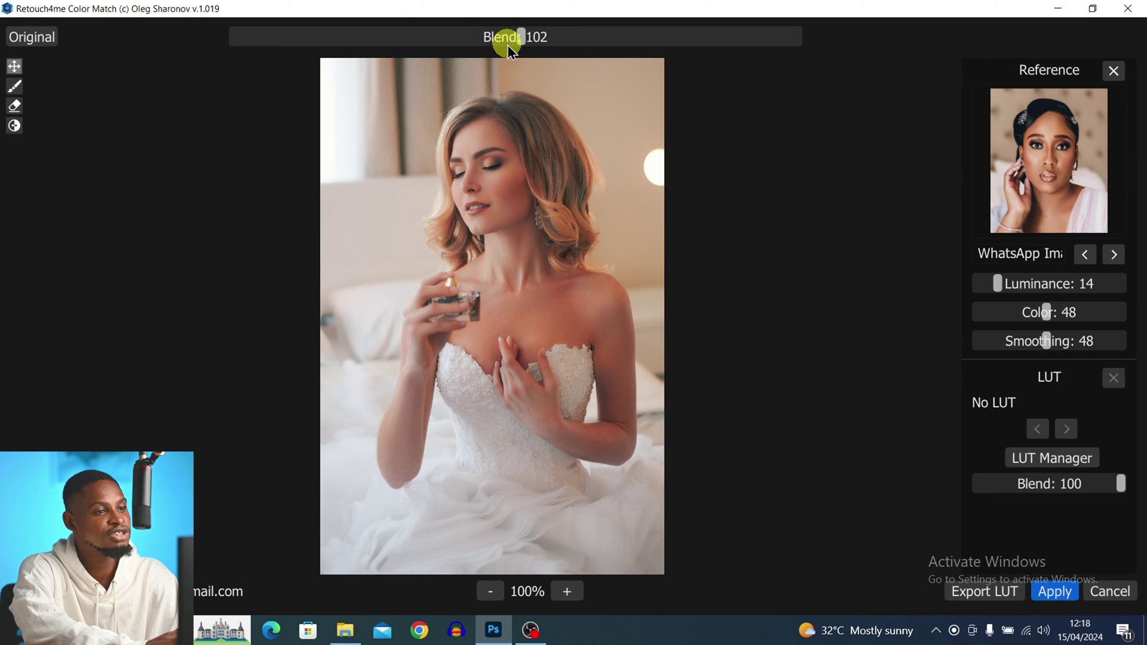
click(378, 47)
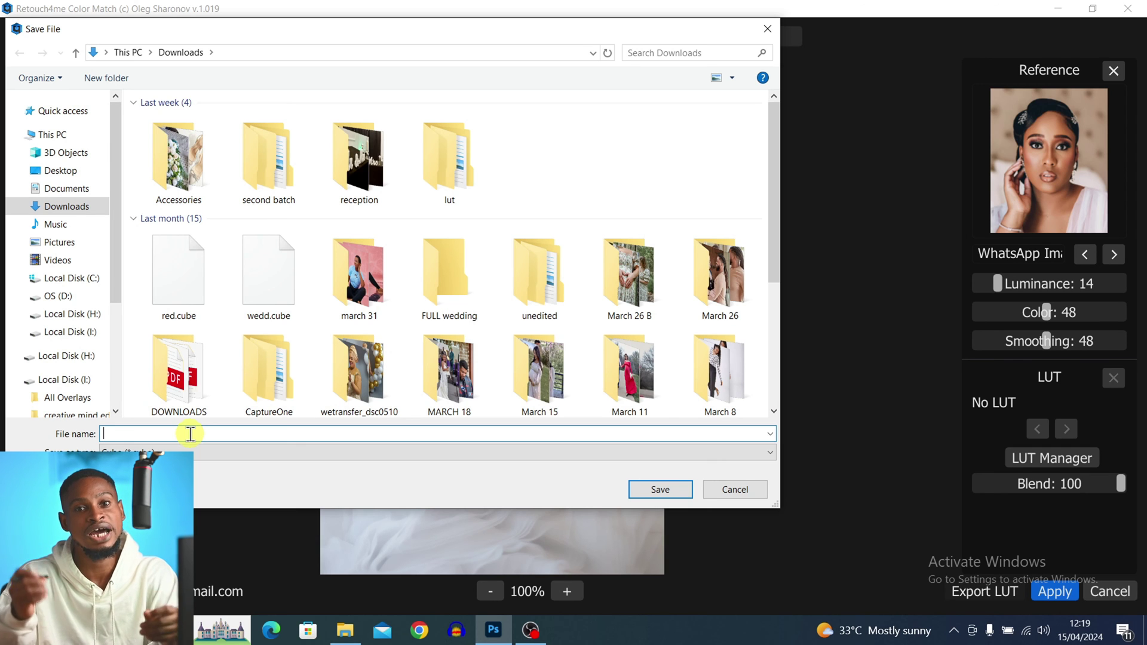
Apply the Color Match result to Layer 2 without exporting a LUT, toggling the layer's visibility to compare the colours.
click(737, 489)
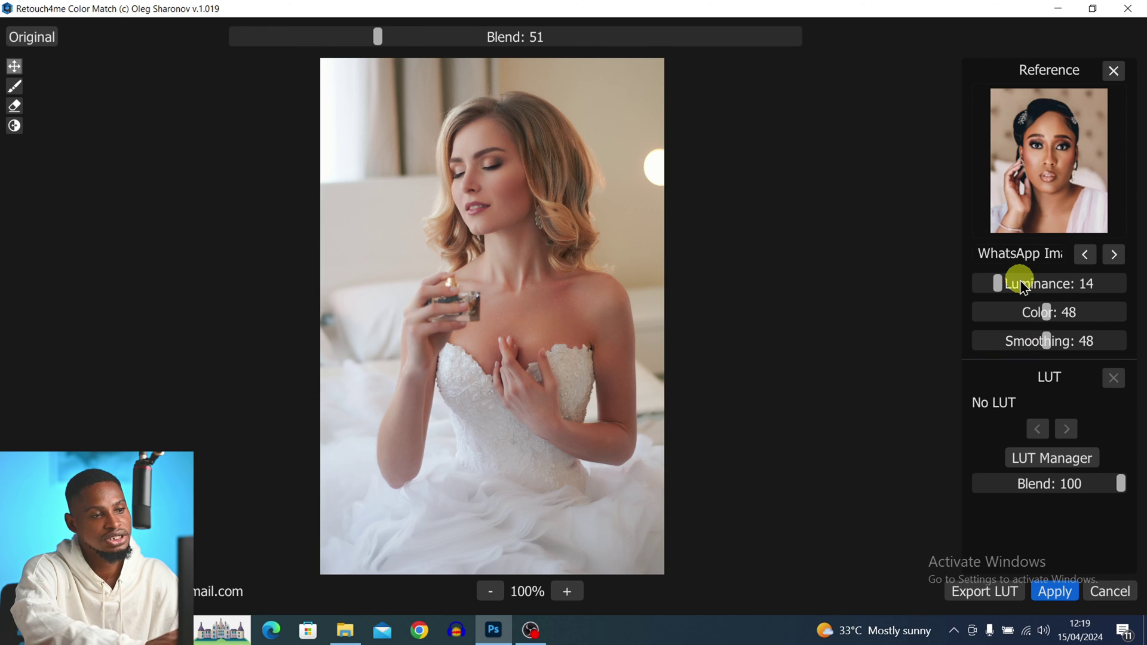
click(1055, 593)
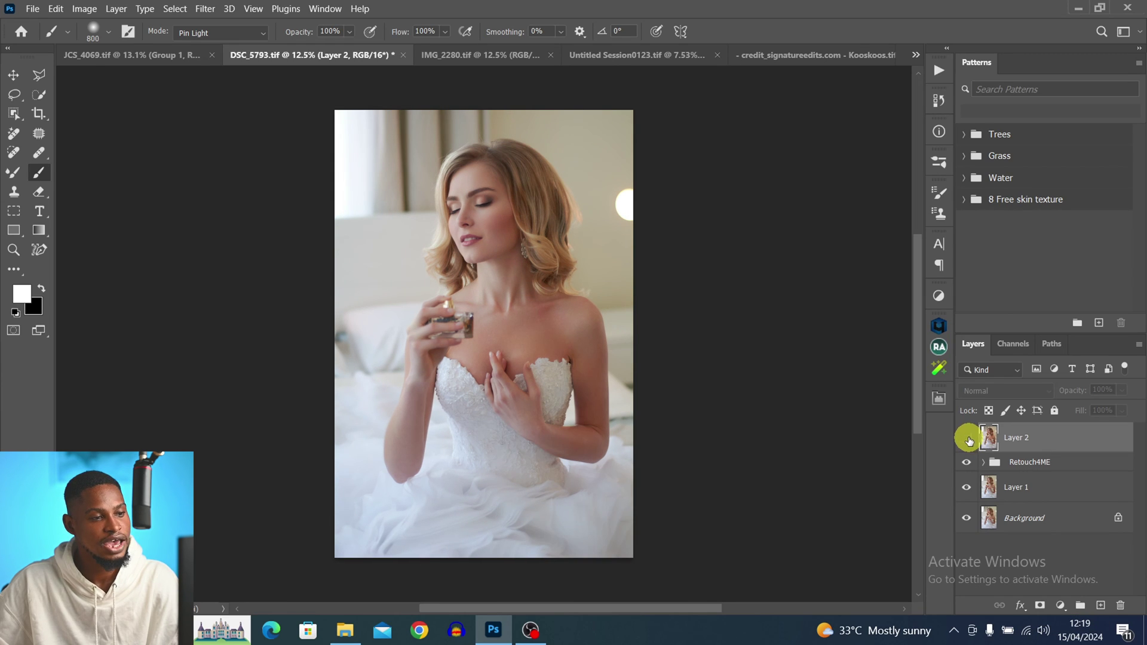
click(967, 438)
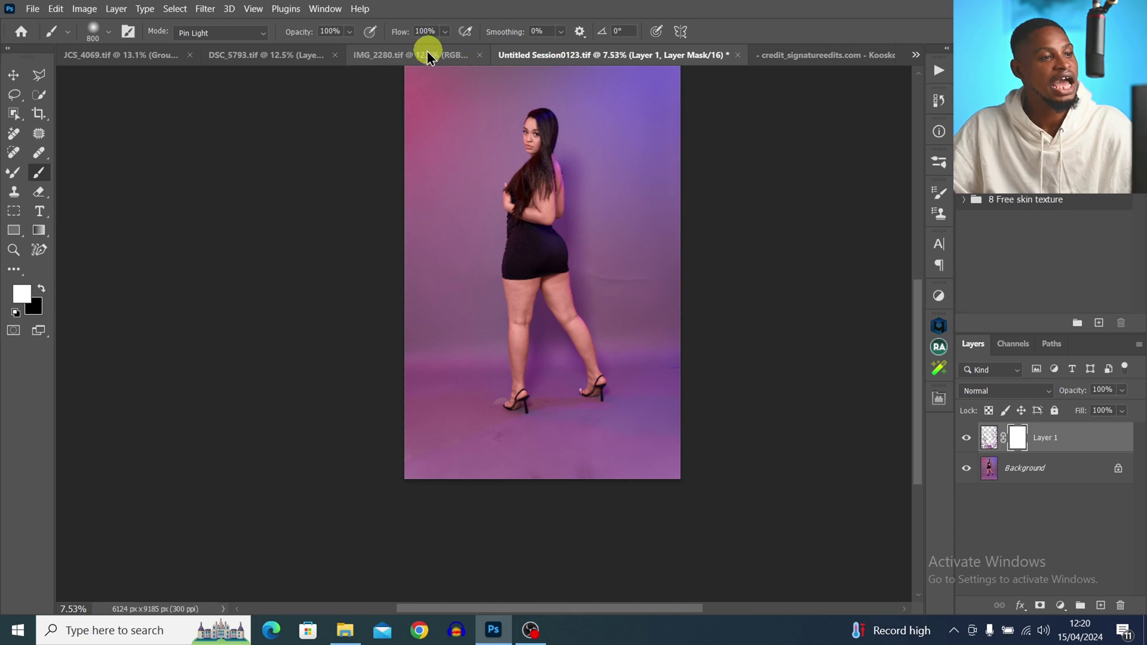
Duplicate the Background layer in IMG_2280.tif and run the Retocuh4ME action on the copy.
click(419, 55)
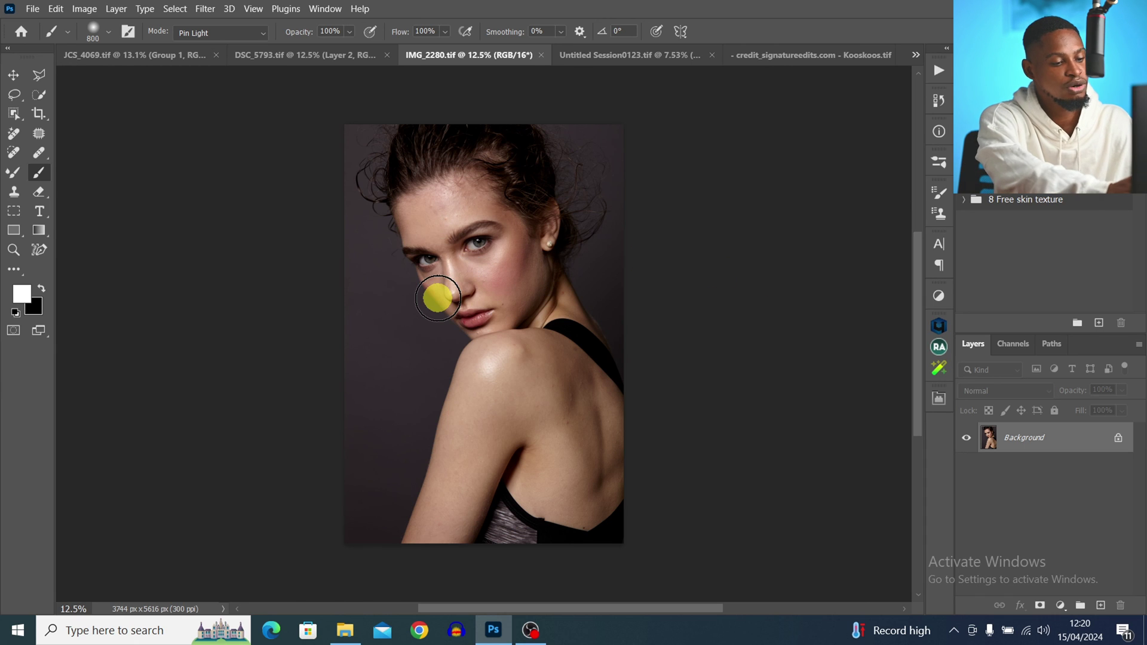
key(ctrl+j)
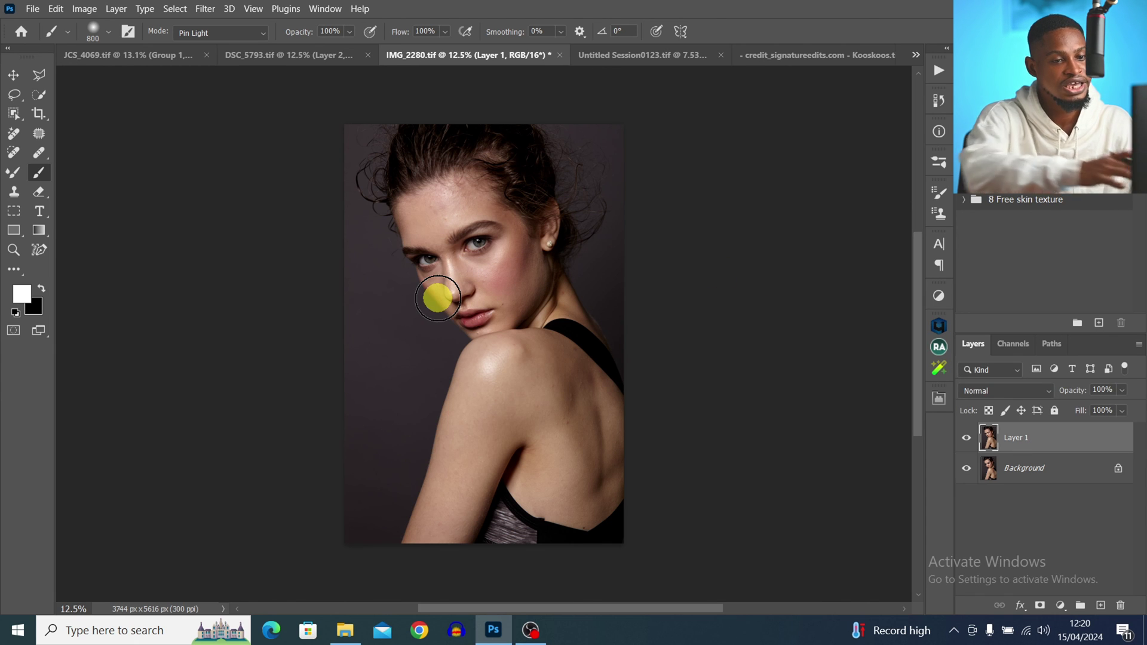
click(940, 71)
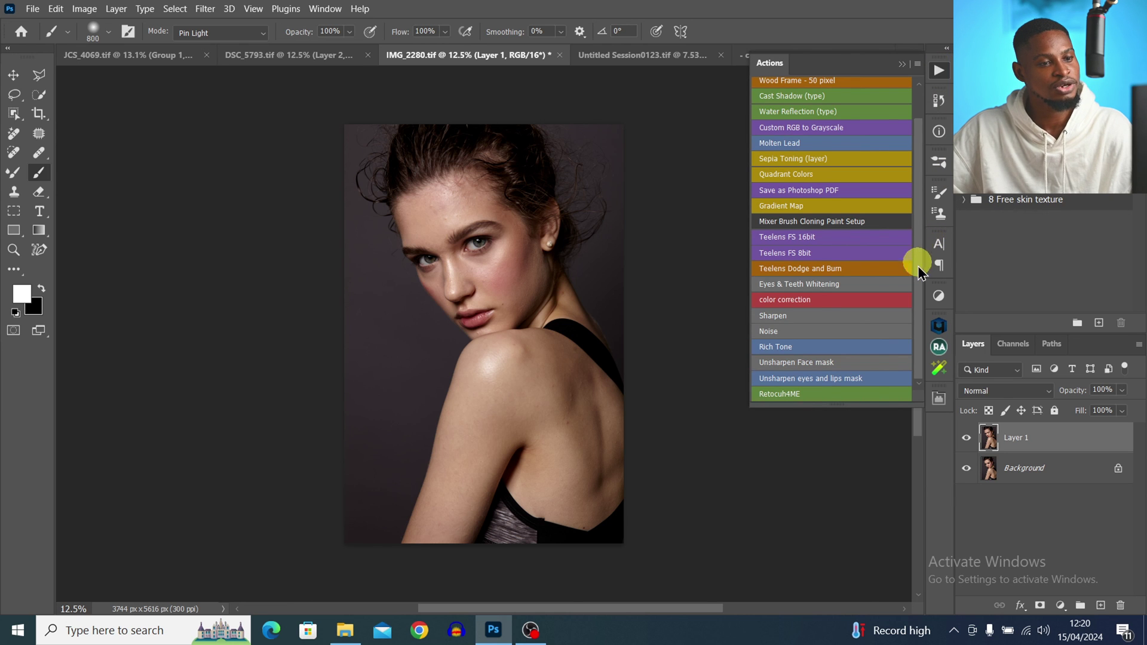
click(788, 394)
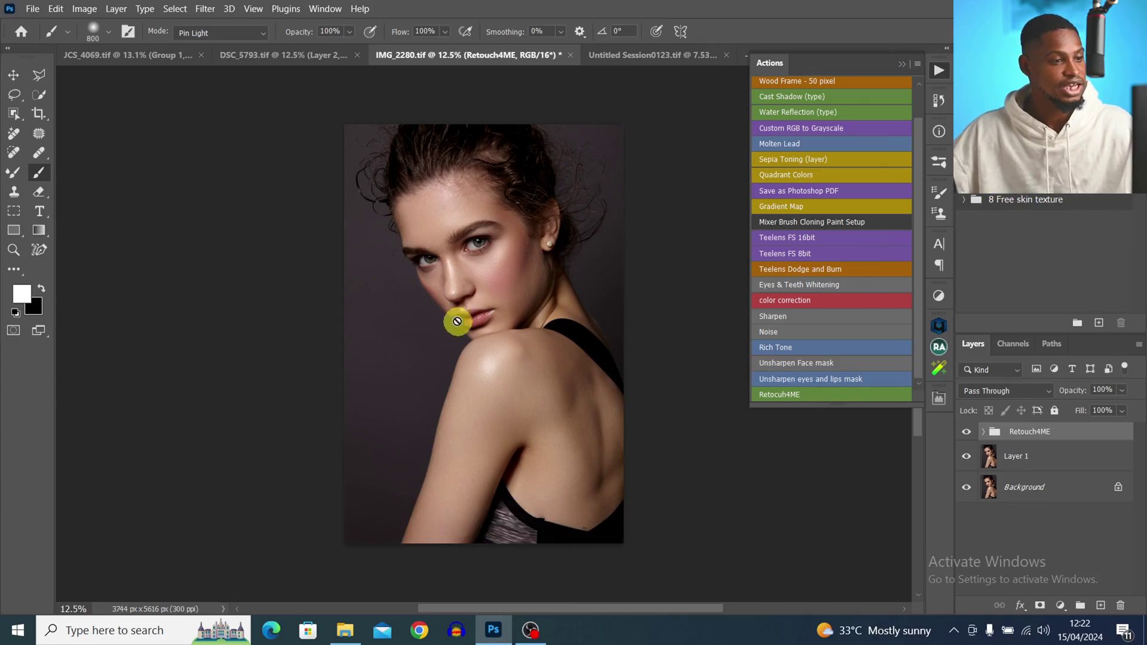
Hide the Retouch4ME group to compare the woman's retouched face and shoulder with the unretouched skin.
mouse_move(484, 241)
mouse_down()
mouse_move(546, 233)
mouse_move(527, 239)
mouse_up()
key(b)
drag(593, 321, 584, 274)
click(968, 433)
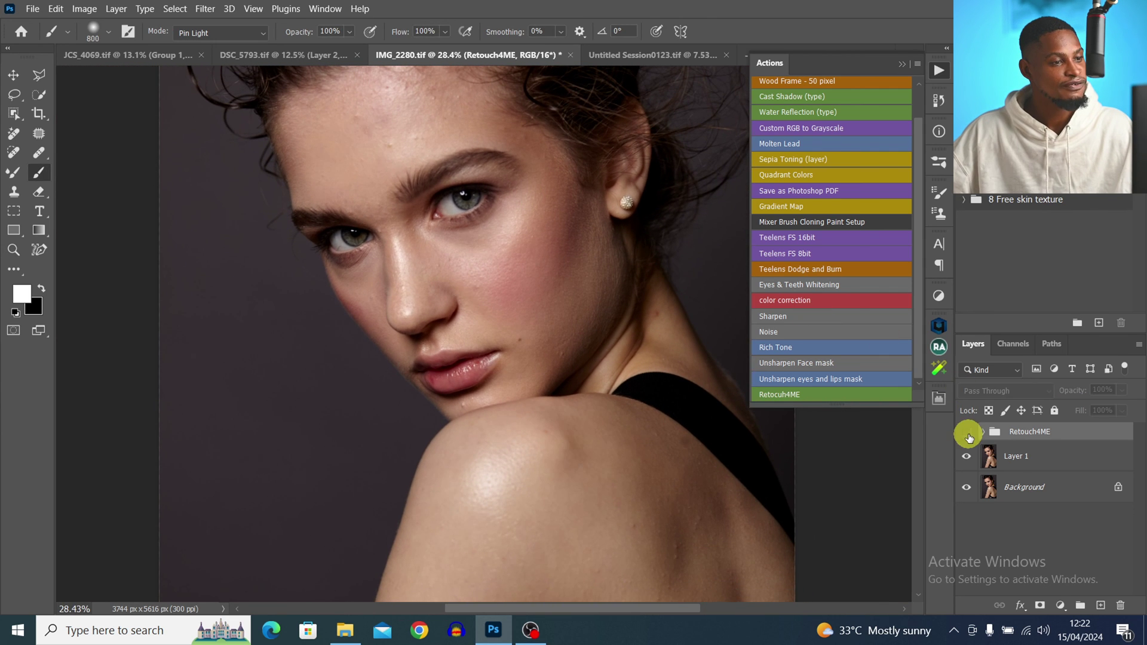